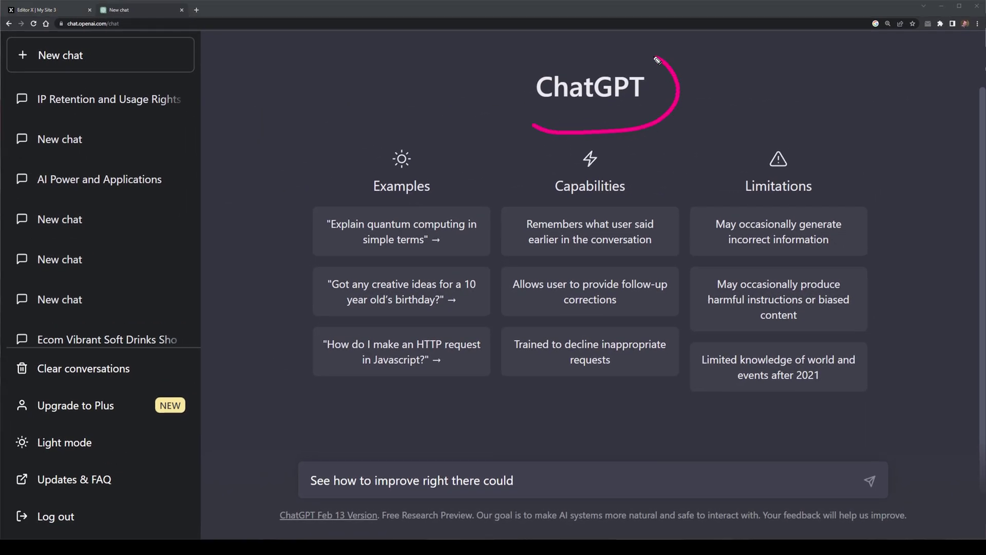
Switch from the empty ChatGPT chat to the 'My Site 3' portfolio page in Editor X
{"action": "left_click_drag", "start_coordinate": [657, 60], "coordinate": [534, 127]}
{"action": "mouse_move", "coordinate": [664, 129]}
{"action": "left_mouse_down"}
{"action": "mouse_move", "coordinate": [561, 446]}
{"action": "mouse_move", "coordinate": [582, 444]}
{"action": "left_mouse_up"}
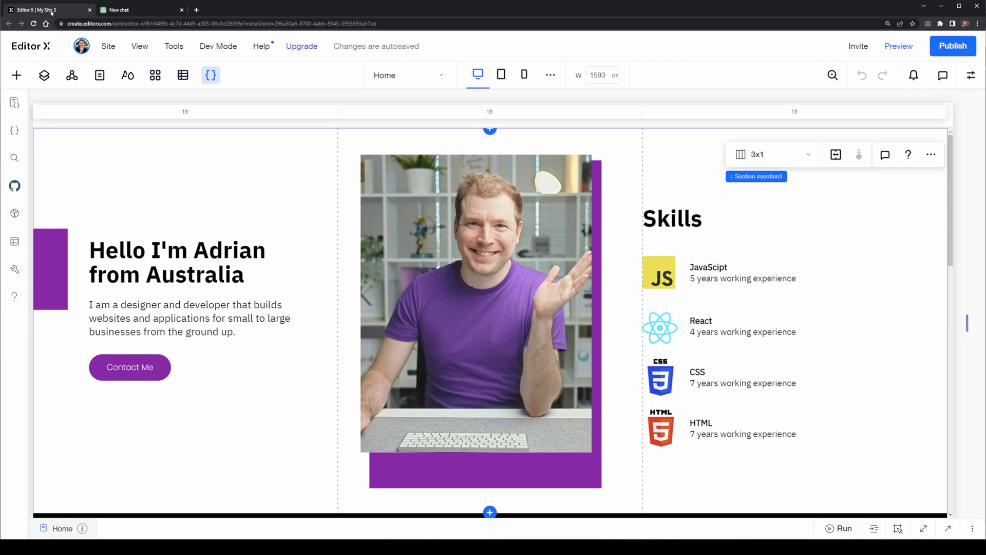
{"action": "mouse_move", "coordinate": [819, 207]}
{"action": "left_mouse_down"}
{"action": "mouse_move", "coordinate": [646, 307]}
{"action": "mouse_move", "coordinate": [848, 409]}
{"action": "mouse_move", "coordinate": [811, 236]}
{"action": "left_mouse_up"}
{"action": "mouse_move", "coordinate": [222, 354]}
{"action": "left_mouse_down"}
{"action": "mouse_move", "coordinate": [321, 289]}
{"action": "mouse_move", "coordinate": [56, 351]}
{"action": "mouse_move", "coordinate": [267, 374]}
{"action": "left_mouse_up"}
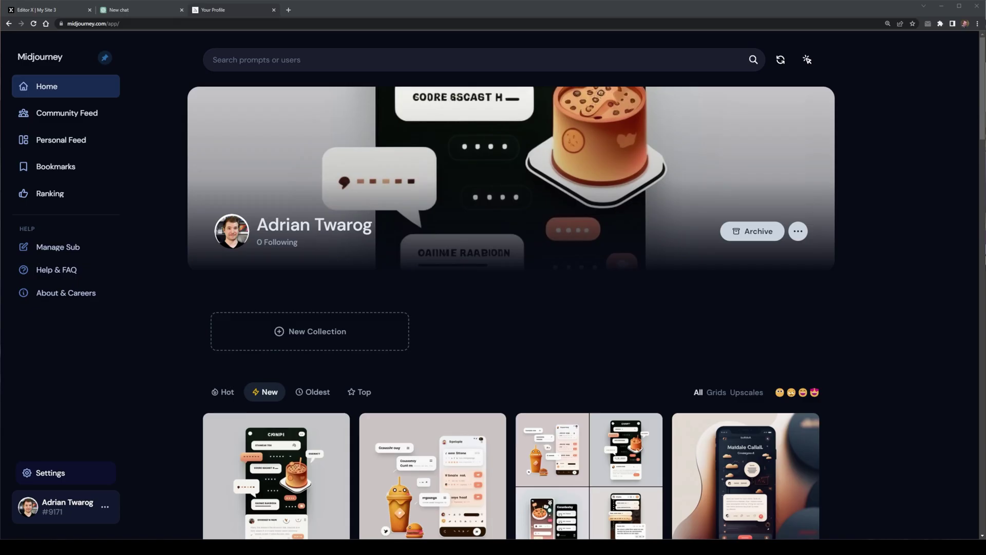
{"action": "mouse_move", "coordinate": [97, 60]}
{"action": "left_mouse_down"}
{"action": "mouse_move", "coordinate": [79, 46]}
{"action": "mouse_move", "coordinate": [88, 58]}
{"action": "left_mouse_up"}
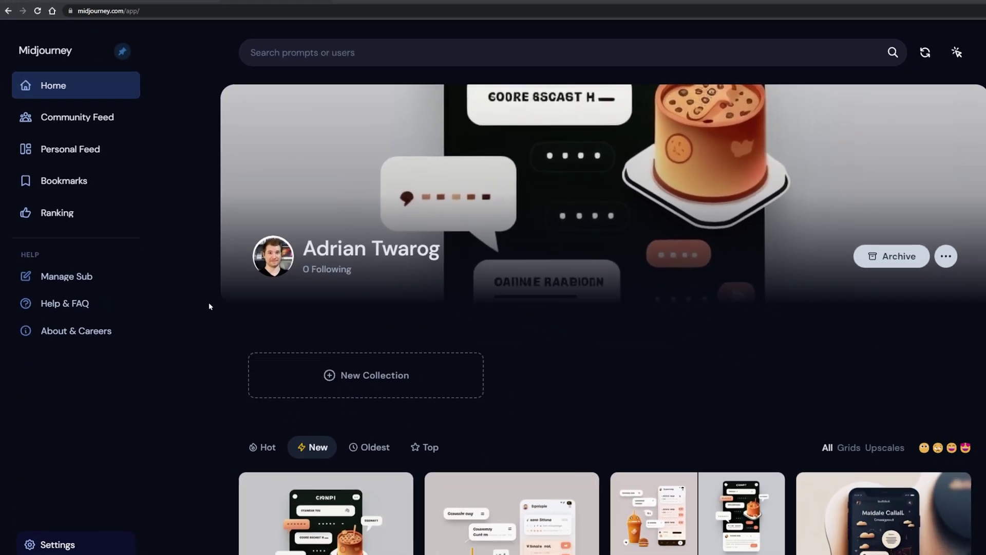
{"action": "scroll", "coordinate": [258, 297], "scroll_direction": "down", "scroll_amount": 5}
{"action": "mouse_move", "coordinate": [141, 277]}
{"action": "left_mouse_down"}
{"action": "mouse_move", "coordinate": [313, 324]}
{"action": "mouse_move", "coordinate": [295, 335]}
{"action": "left_mouse_up"}
{"action": "left_click", "coordinate": [440, 313]}
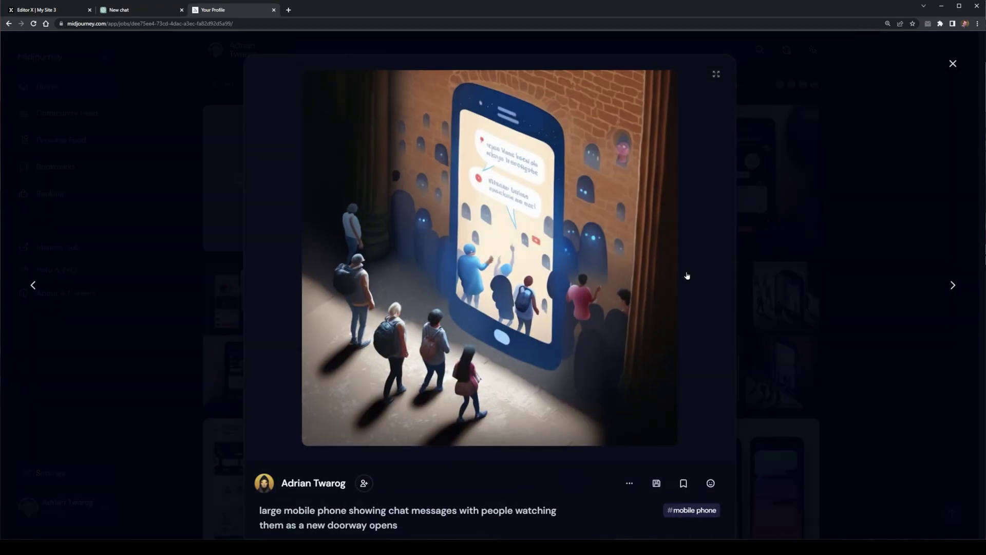
{"action": "left_click_drag", "start_coordinate": [693, 271], "coordinate": [839, 266]}
{"action": "mouse_move", "coordinate": [743, 254]}
{"action": "left_mouse_down"}
{"action": "mouse_move", "coordinate": [737, 301]}
{"action": "mouse_move", "coordinate": [760, 306]}
{"action": "left_mouse_up"}
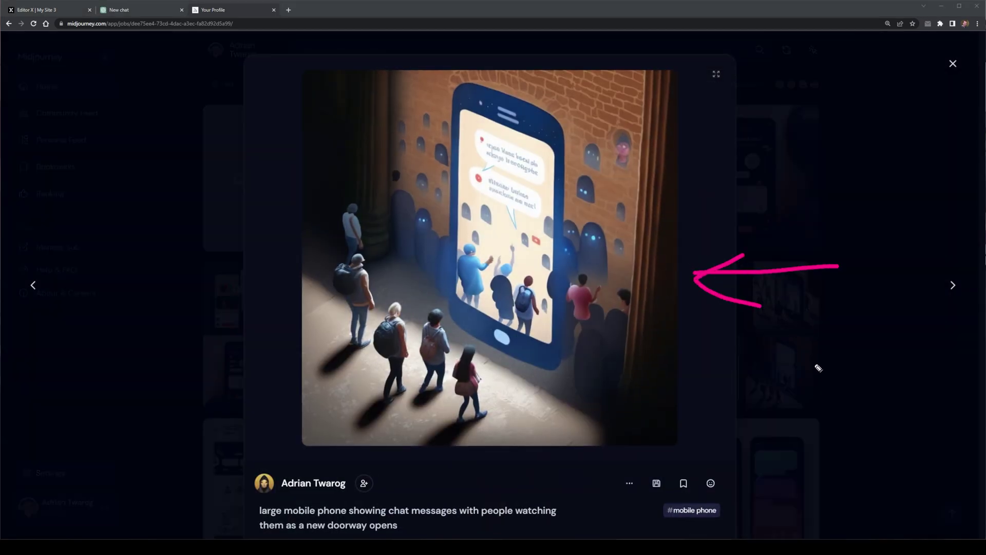
{"action": "left_click", "coordinate": [808, 284]}
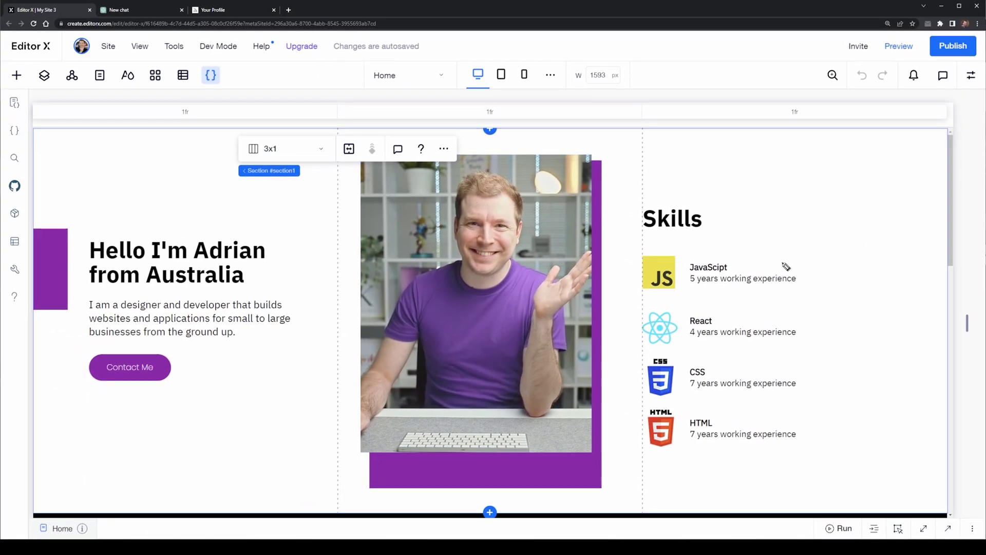
Select the hero heading text, showing its Heading 4, IBM Plex Sans Bold, size 40 settings
{"action": "mouse_move", "coordinate": [845, 188]}
{"action": "left_mouse_down"}
{"action": "mouse_move", "coordinate": [782, 263]}
{"action": "mouse_move", "coordinate": [837, 250]}
{"action": "left_mouse_up"}
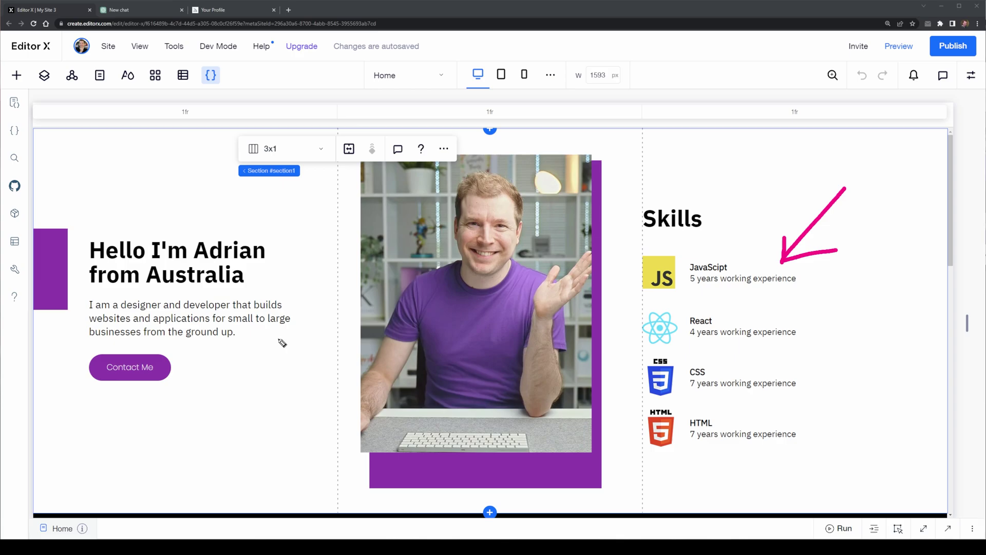
{"action": "left_click_drag", "start_coordinate": [263, 338], "coordinate": [311, 403]}
{"action": "mouse_move", "coordinate": [264, 338]}
{"action": "left_mouse_down"}
{"action": "mouse_move", "coordinate": [263, 367]}
{"action": "mouse_move", "coordinate": [302, 344]}
{"action": "left_mouse_up"}
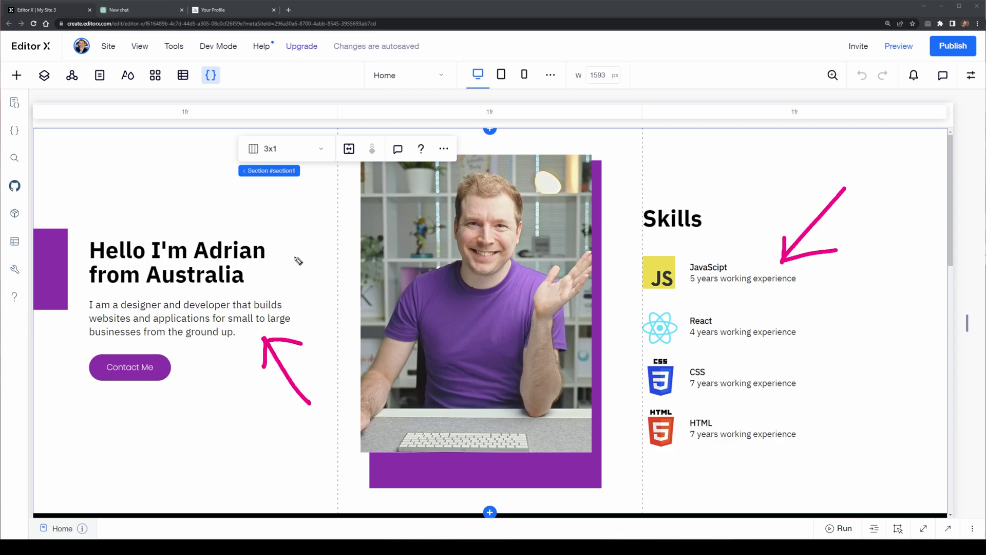
{"action": "left_click_drag", "start_coordinate": [284, 280], "coordinate": [327, 212]}
{"action": "left_click_drag", "start_coordinate": [282, 250], "coordinate": [287, 281]}
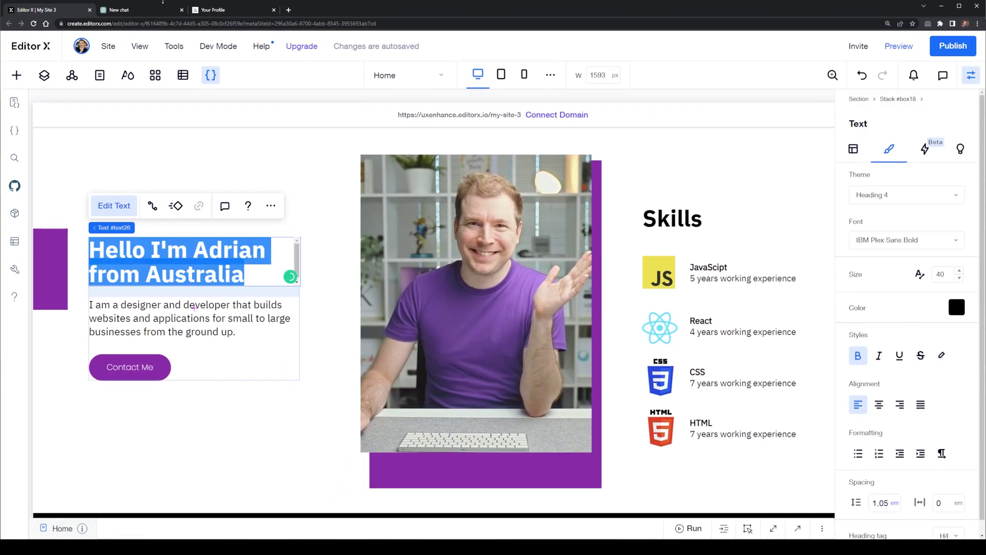
Replace the old draft with 'I am building a portfolio website, here are the details so far:'
{"action": "left_click", "coordinate": [120, 9]}
{"action": "left_click_drag", "start_coordinate": [514, 480], "coordinate": [257, 479]}
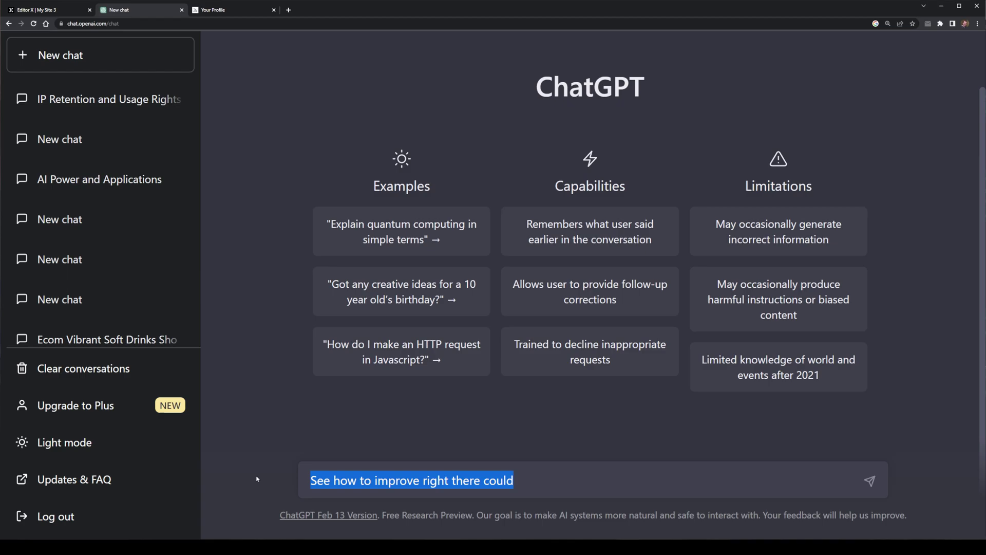
{"action": "type", "text": "I am building a "}
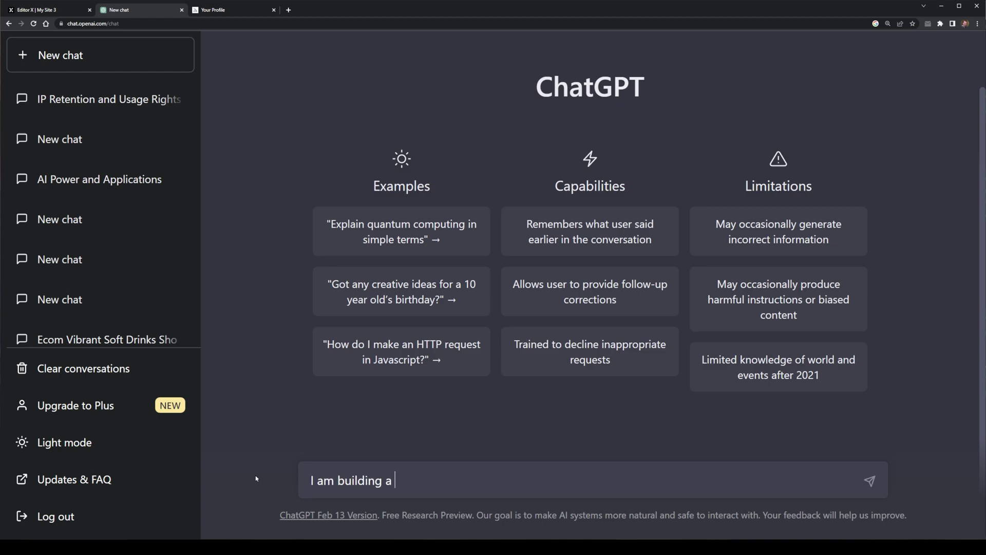
{"action": "type", "text": "portfolio web"}
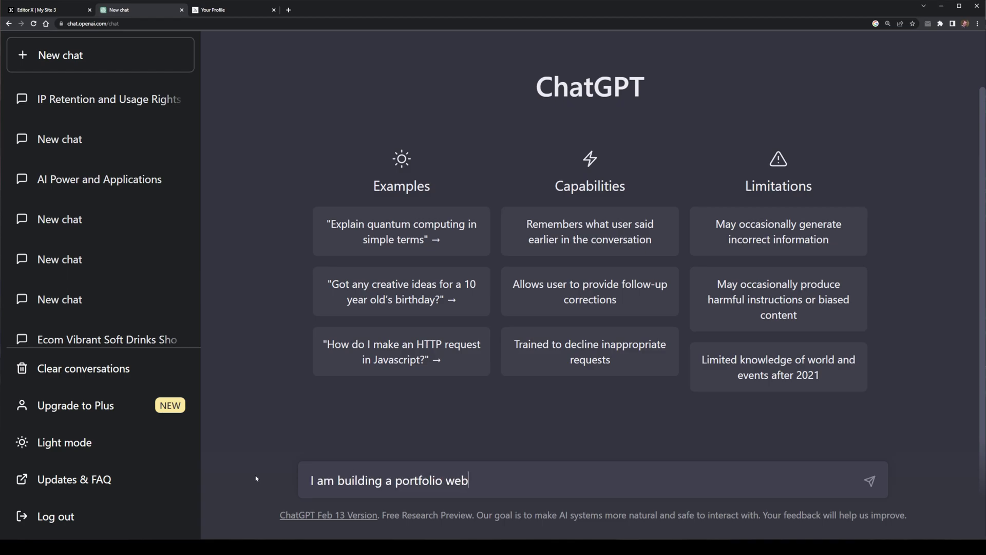
{"action": "type", "text": "site, here are the details s"}
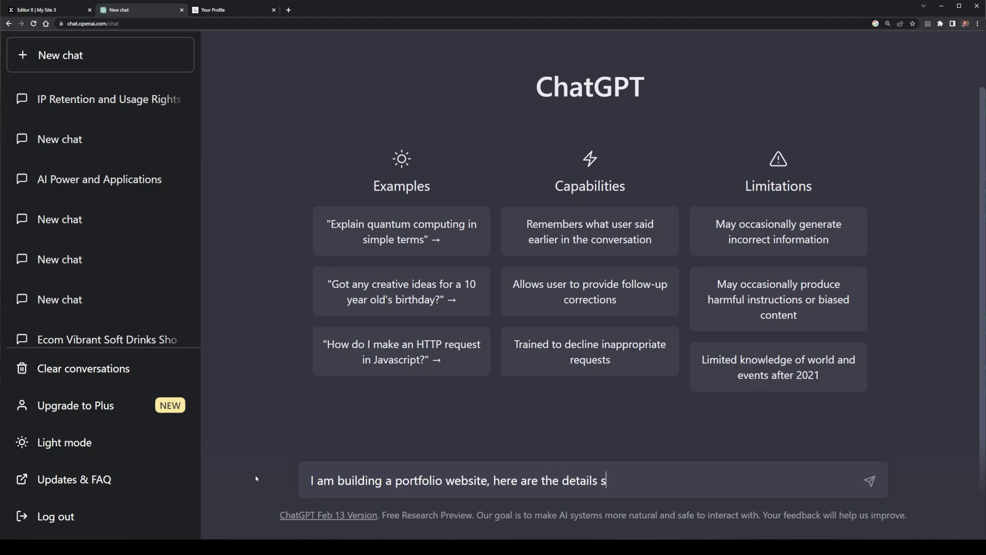
{"action": "type", "text": "o far:"}
{"action": "key", "text": "shift+Return"}
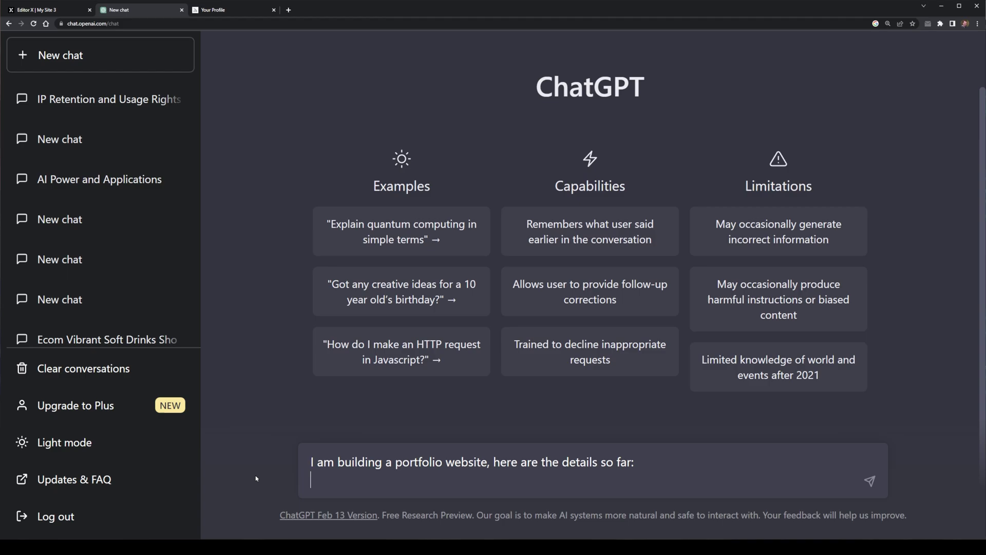
Add a 'Title:' line holding the pasted hero heading
{"action": "type", "text": "Title:"}
{"action": "type", "text": "Hello I'm Adrian from Australia"}
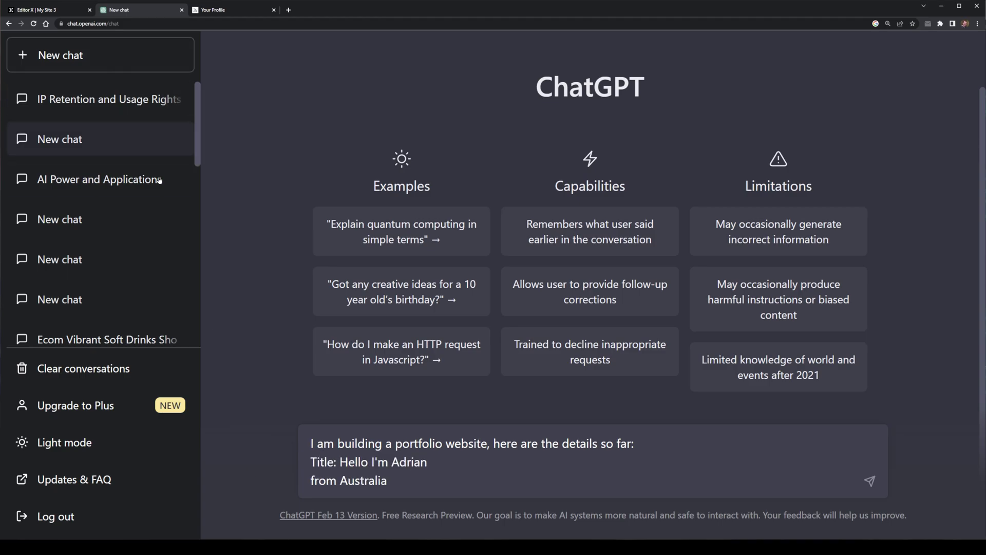
{"action": "key", "text": "BackSpace"}
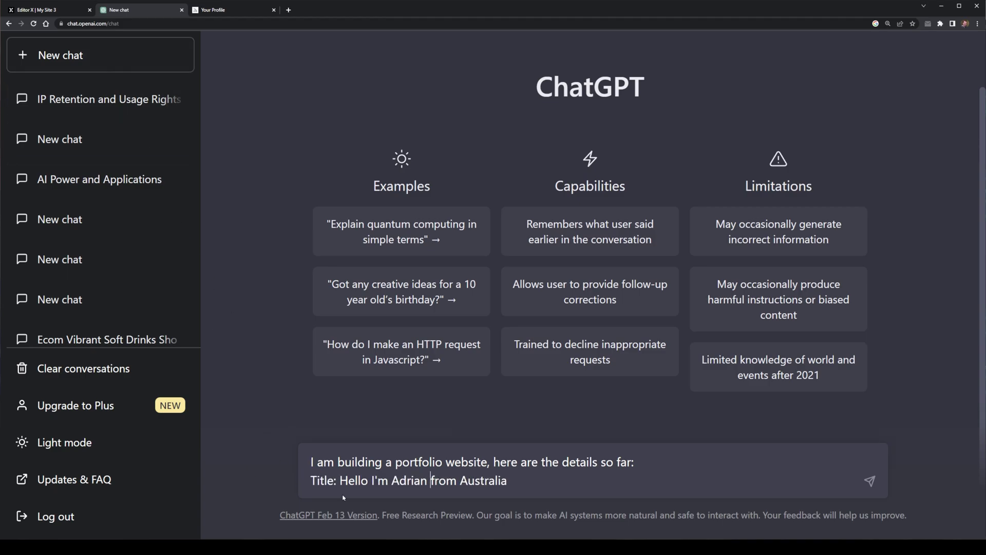
{"action": "left_click", "coordinate": [503, 477]}
{"action": "key", "text": "shift+Return"}
Copy the intro paragraph from Editor X and add it after 'Desc:'
{"action": "left_click", "coordinate": [66, 9]}
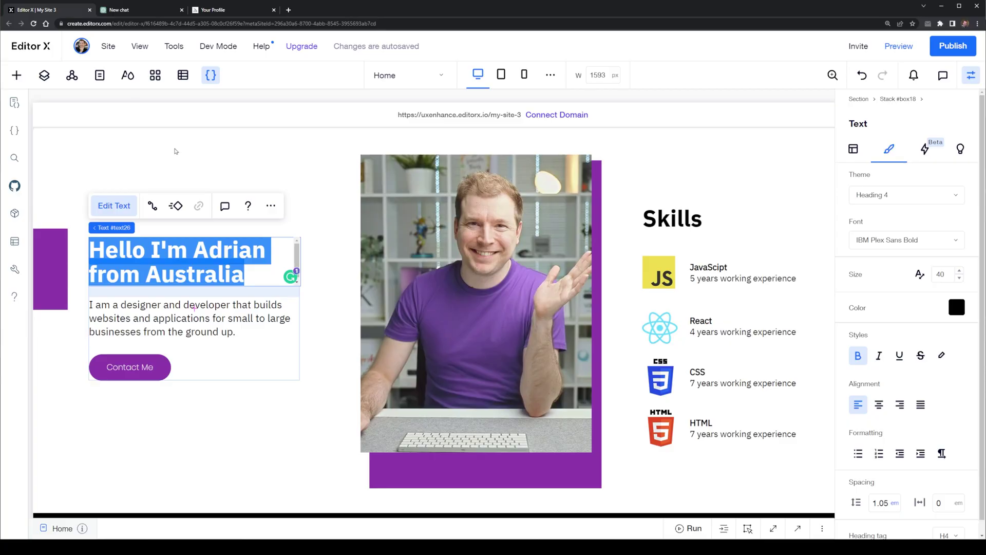
{"action": "left_click_drag", "start_coordinate": [89, 305], "coordinate": [237, 337]}
{"action": "key", "text": "ctrl+c"}
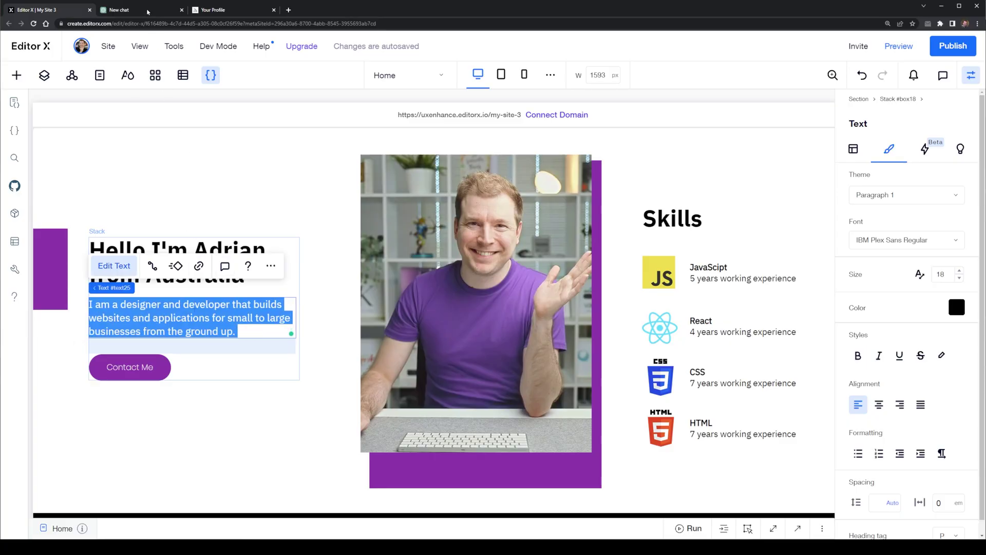
{"action": "key", "text": "ctrl+Tab"}
{"action": "type", "text": "Desc:"}
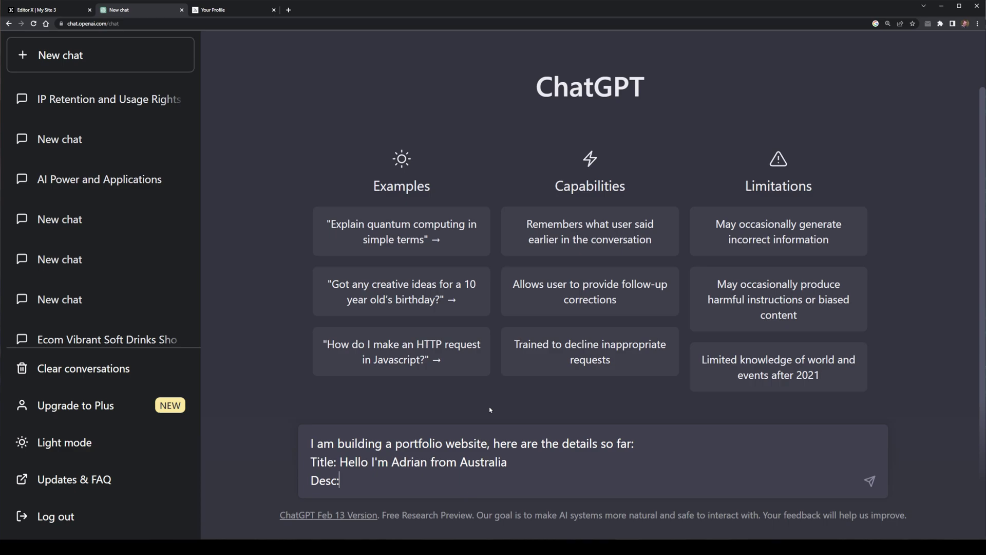
{"action": "key", "text": "ctrl+v"}
{"action": "key", "text": "shift+Return"}
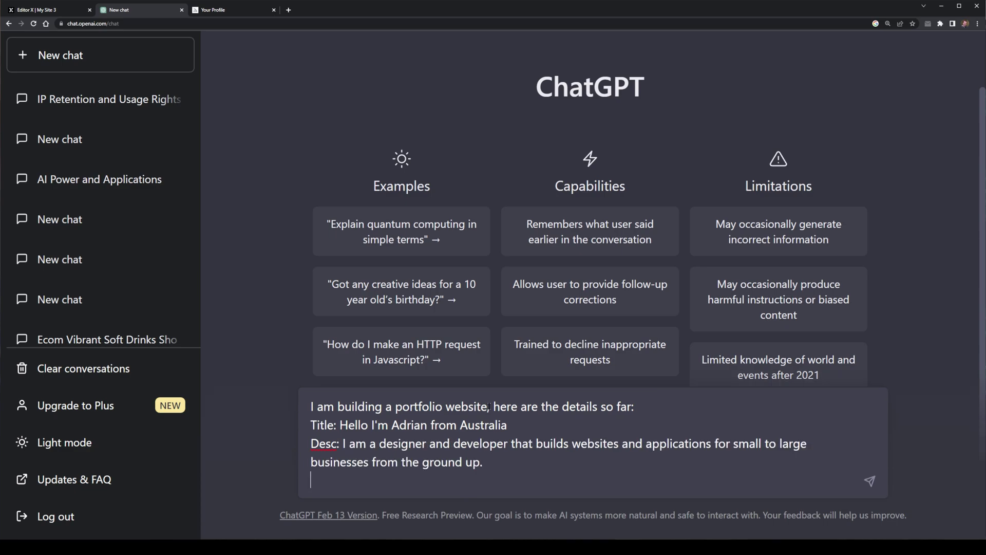
Paste the JavaScript skill details on their own line under Skills
{"action": "key", "text": "ctrl+Tab"}
{"action": "key", "text": "ctrl+Tab"}
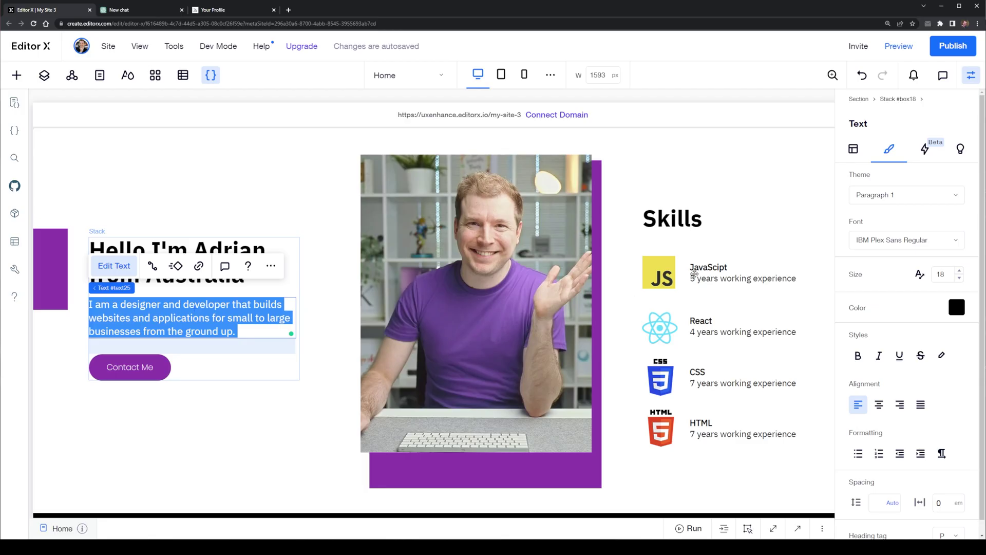
{"action": "double_click", "coordinate": [694, 273]}
{"action": "key", "text": "ctrl+c"}
{"action": "key", "text": "ctrl+Tab"}
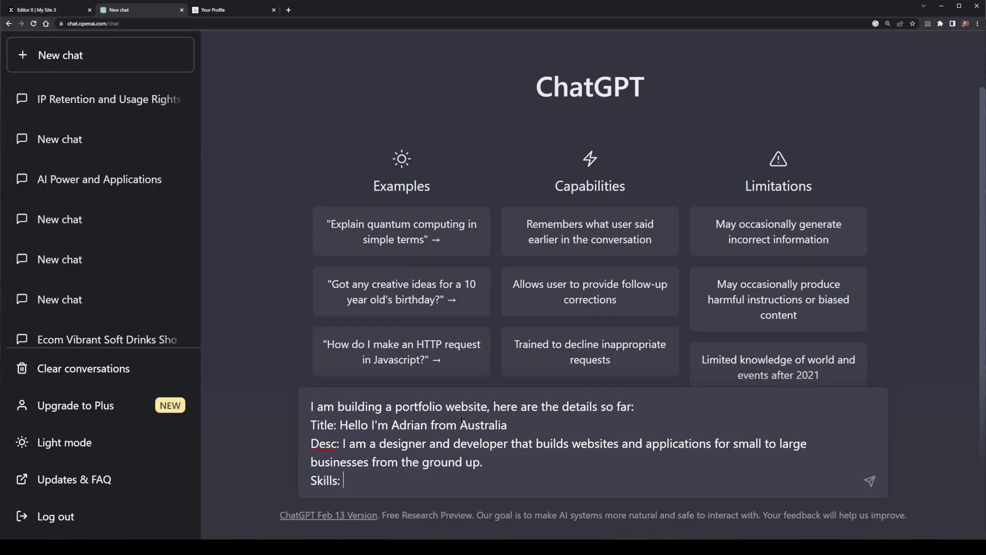
{"action": "key", "text": "ctrl+v"}
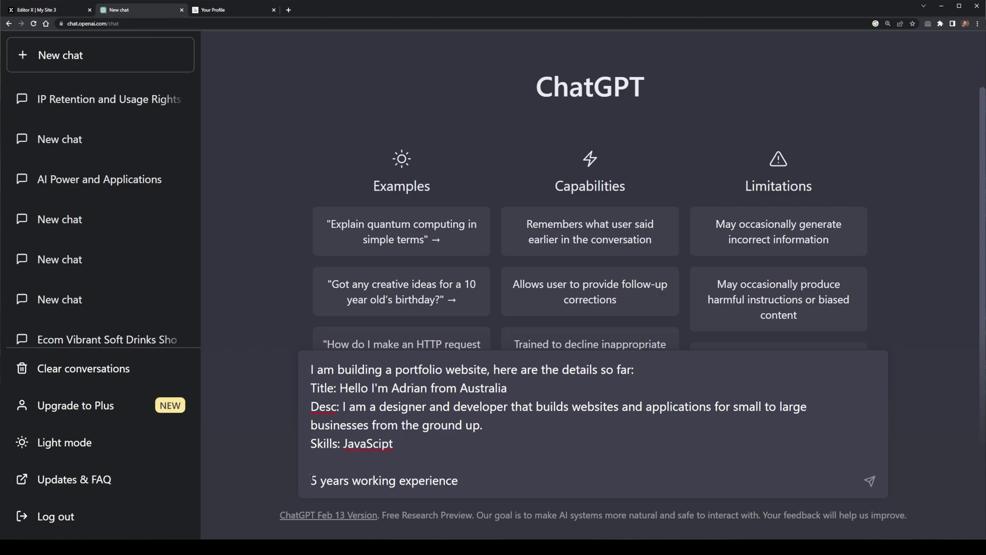
{"action": "key", "text": "BackSpace"}
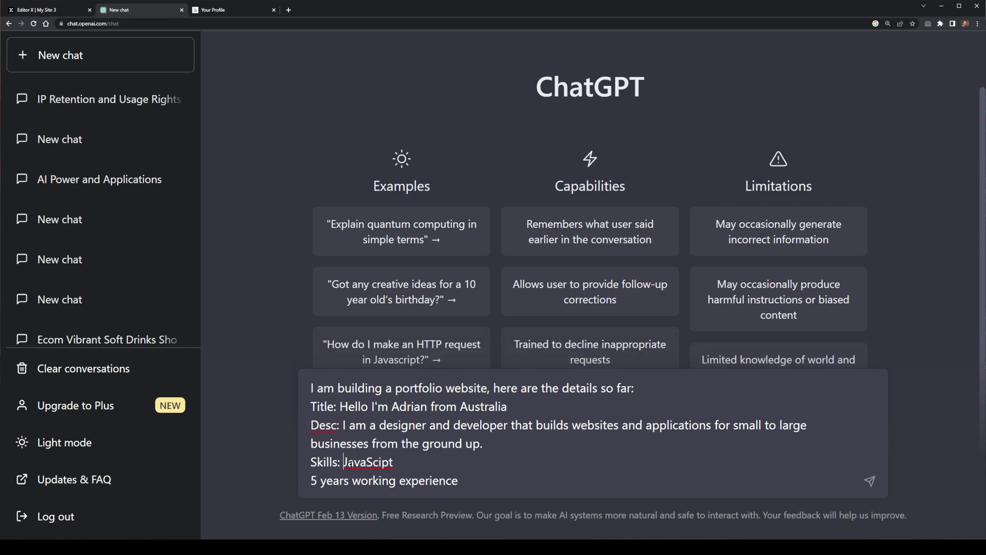
{"action": "key", "text": "Return"}
Copy the React skill from Editor X and add it to the prompt
{"action": "key", "text": "ctrl+Tab"}
{"action": "key", "text": "ctrl+Tab"}
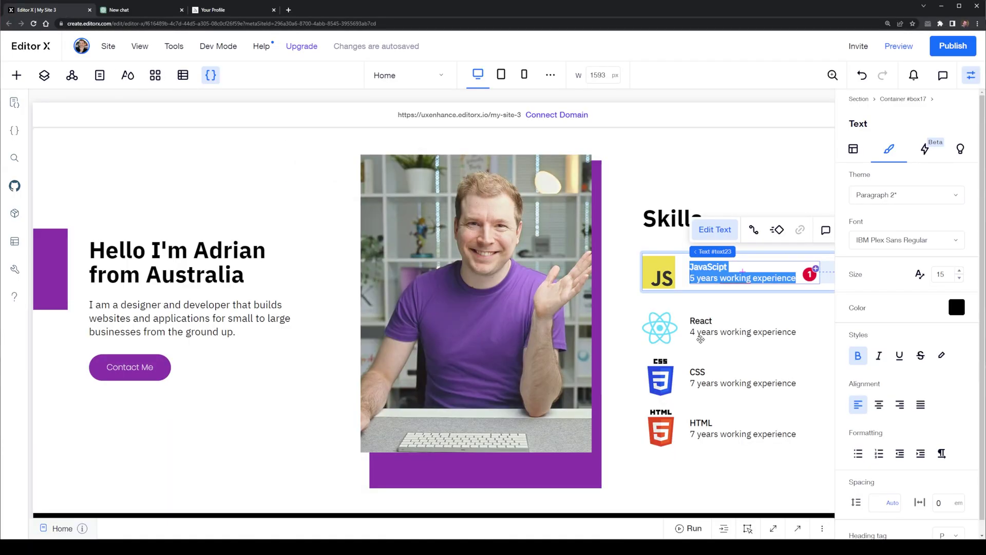
{"action": "left_click", "coordinate": [700, 339]}
{"action": "left_click", "coordinate": [701, 339]}
{"action": "double_click", "coordinate": [700, 339]}
{"action": "key", "text": "ctrl+c"}
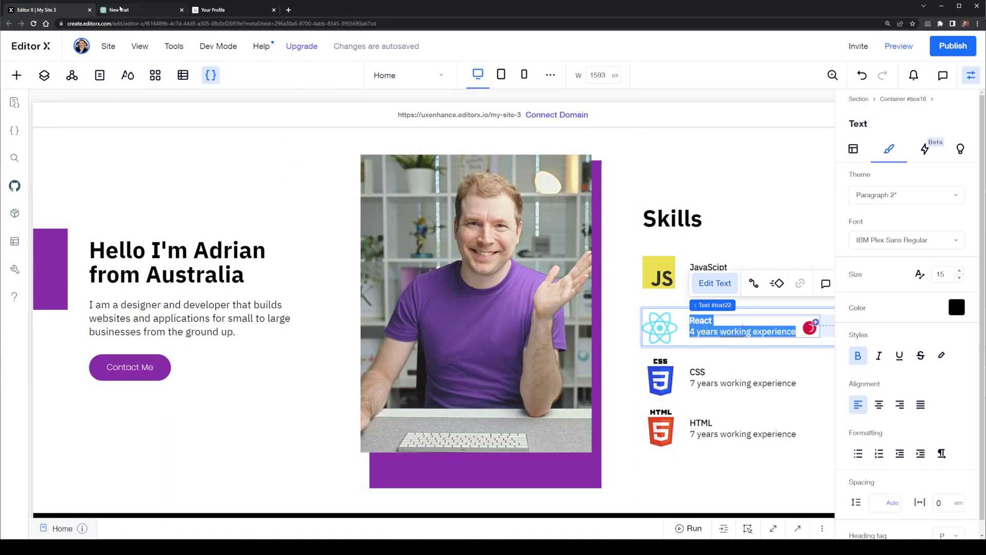
{"action": "left_click", "coordinate": [120, 9]}
{"action": "key", "text": "shift+Return"}
{"action": "key", "text": "ctrl+v"}
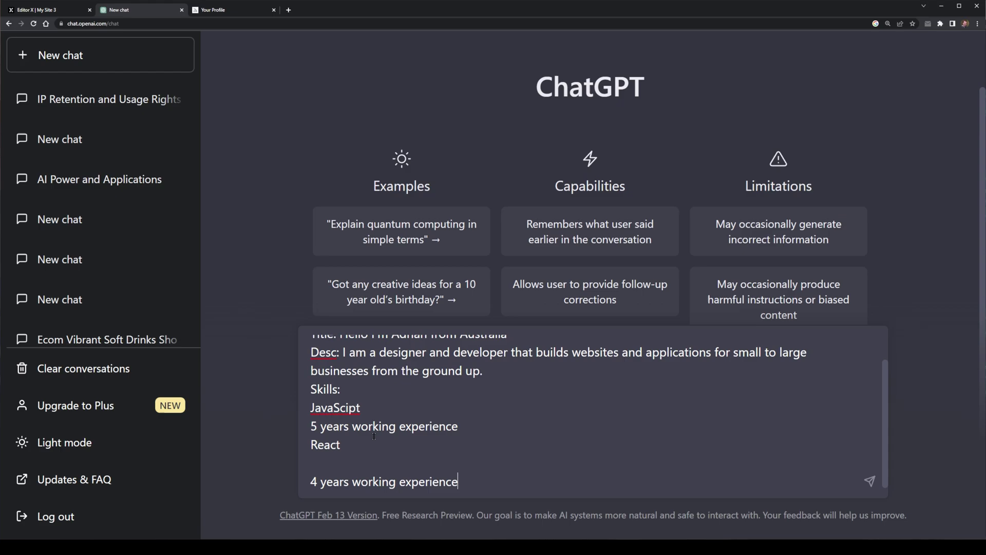
{"action": "key", "text": "BackSpace"}
Copy the CSS skill lines and add them below React
{"action": "left_click", "coordinate": [51, 10]}
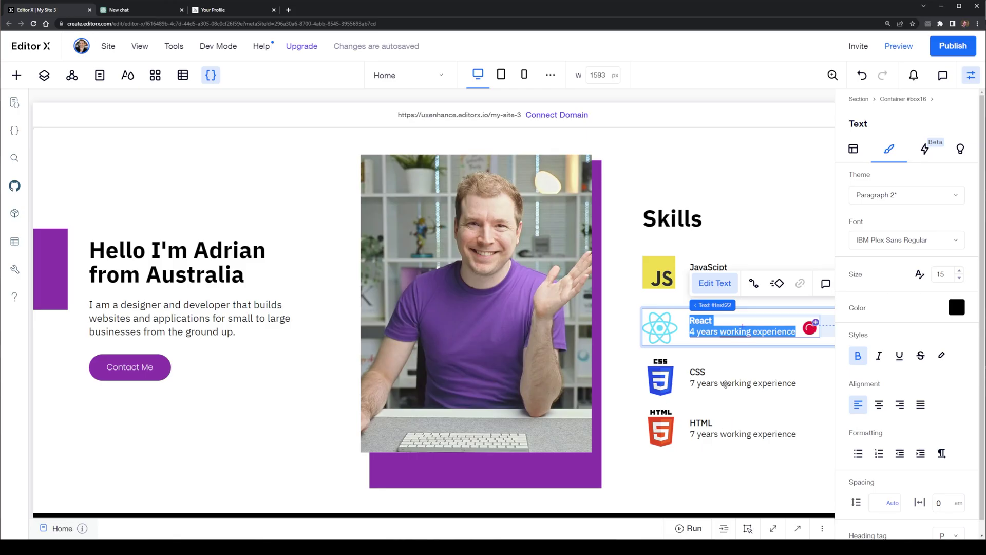
{"action": "left_click", "coordinate": [726, 384]}
{"action": "double_click", "coordinate": [726, 384]}
{"action": "key", "text": "ctrl+a"}
{"action": "key", "text": "ctrl+c"}
{"action": "left_click", "coordinate": [136, 15]}
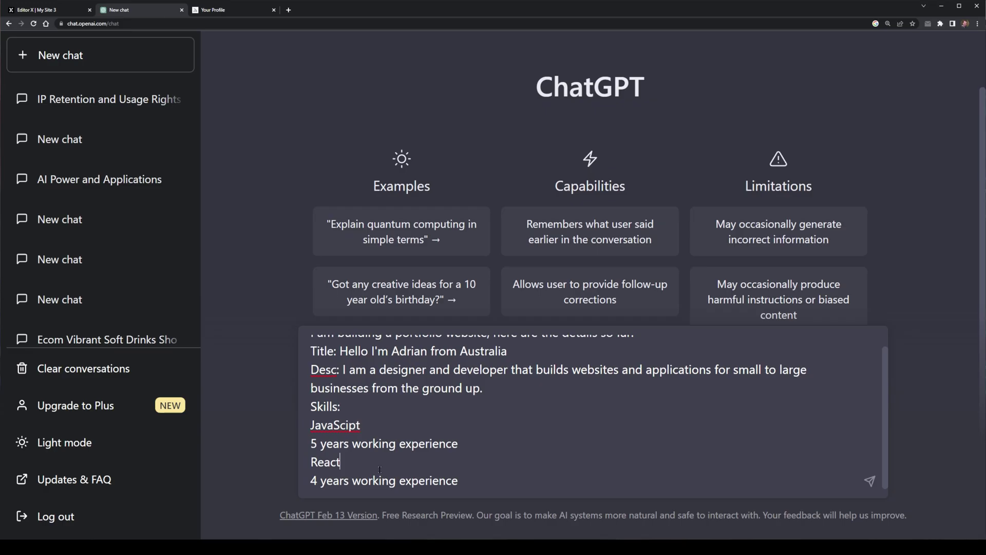
{"action": "key", "text": "shift+Return"}
{"action": "key", "text": "ctrl+v"}
Add the HTML skill lines as the last entry, removing blank lines
{"action": "left_click", "coordinate": [51, 10]}
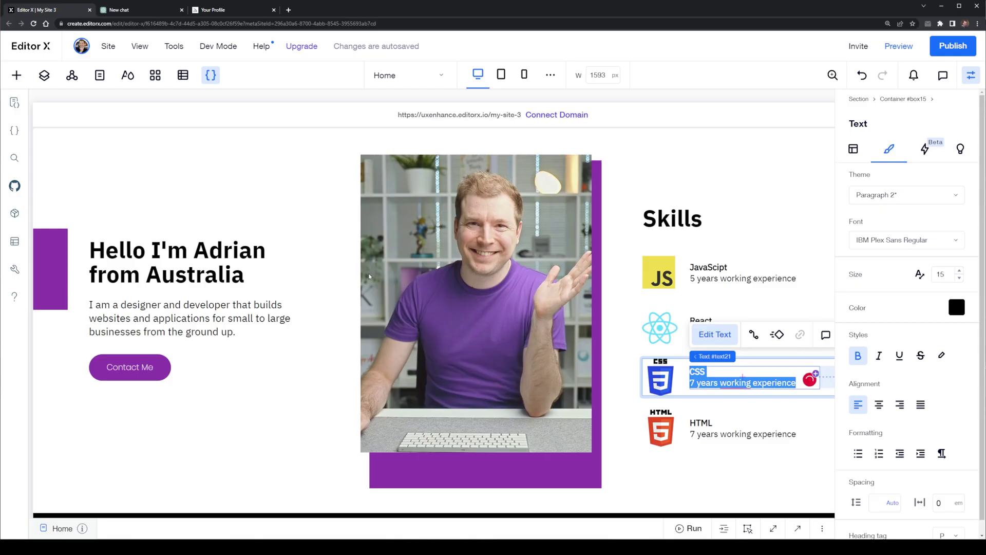
{"action": "left_click", "coordinate": [131, 10]}
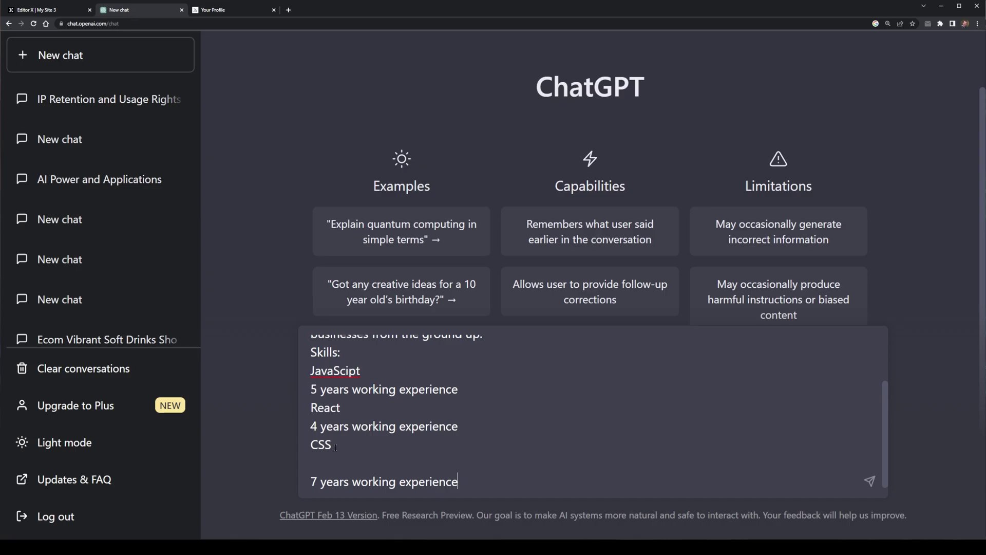
{"action": "key", "text": "BackSpace"}
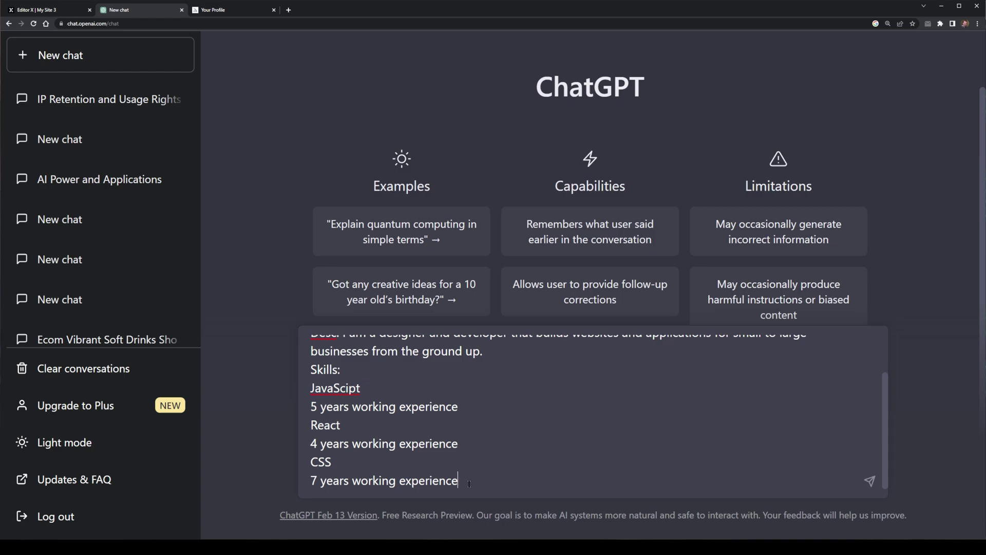
{"action": "key", "text": "shift+Return"}
{"action": "key", "text": "ctrl+v"}
{"action": "left_click", "coordinate": [356, 454]}
{"action": "key", "text": "BackSpace"}
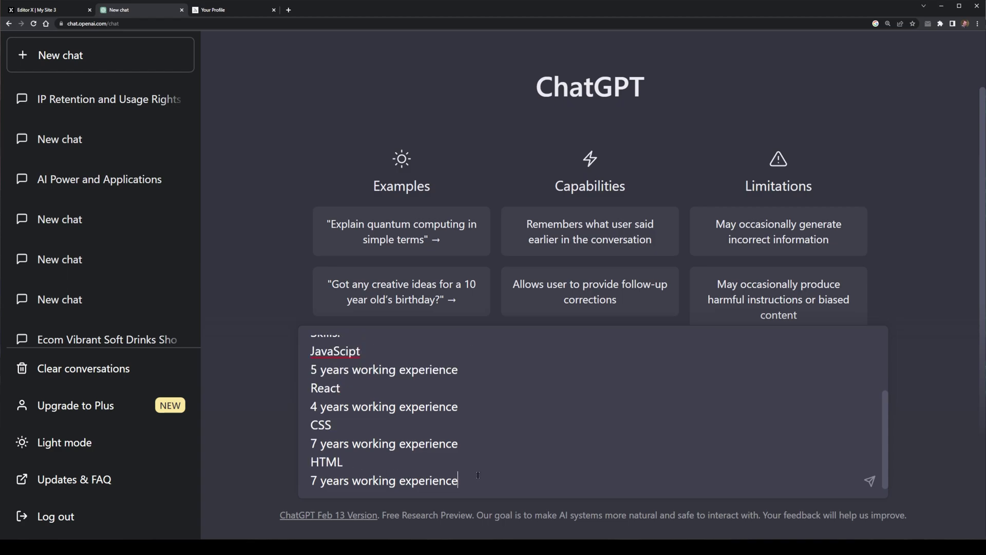
Ask 'What should I change, improve, and do to have a better portfolio website', correcting 'potfolio'
{"action": "key", "text": "shift+Return"}
{"action": "key", "text": "shift+Return"}
{"action": "type", "text": "What should"}
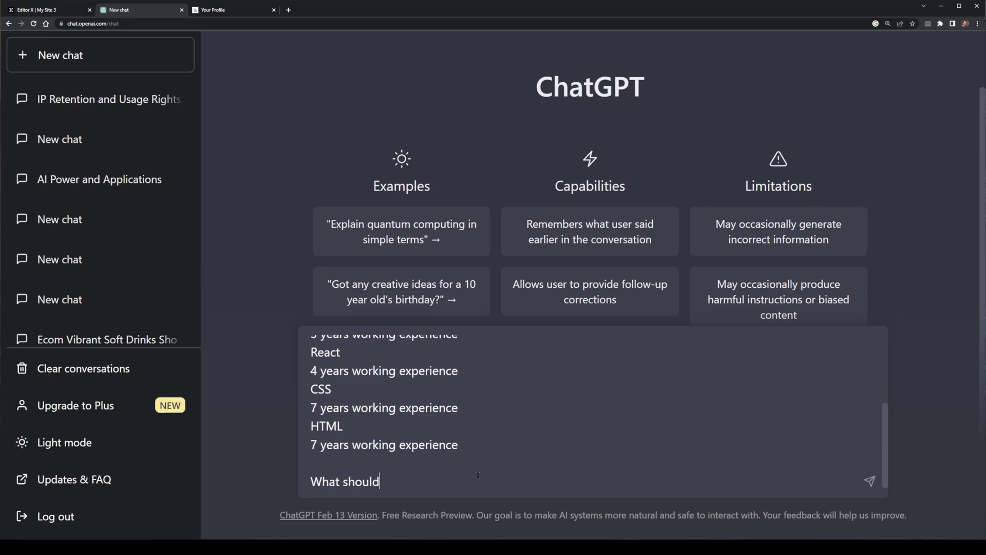
{"action": "type", "text": " I cha"}
{"action": "key", "text": "BackSpace"}
{"action": "type", "text": "hange, improve, and do to"}
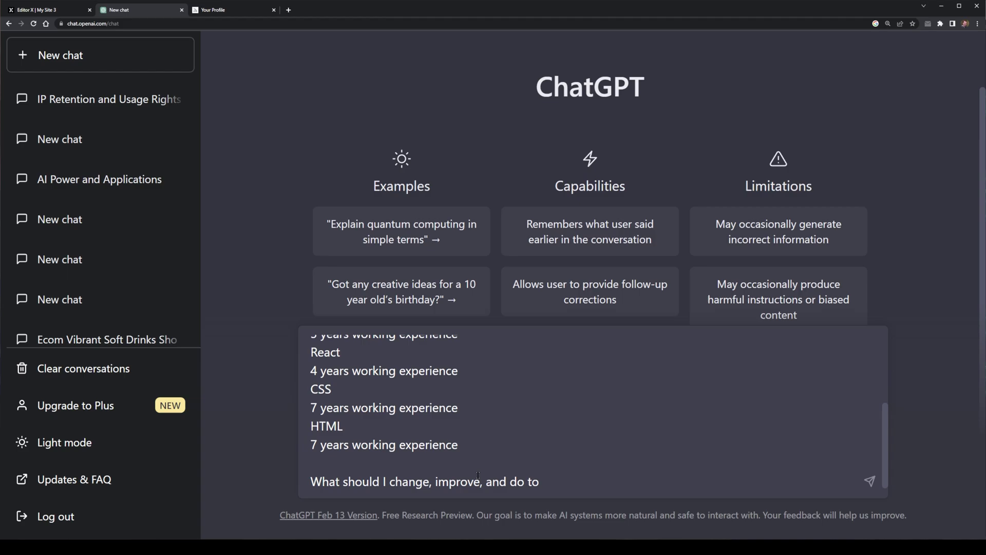
{"action": "type", "text": " have a better potfolio web"}
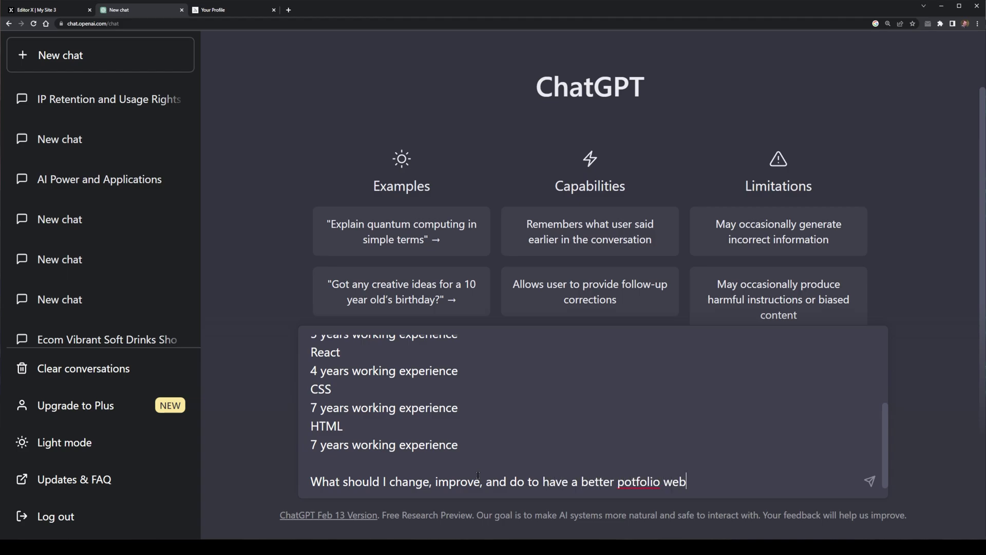
{"action": "type", "text": "iste"}
{"action": "right_click", "coordinate": [639, 482]}
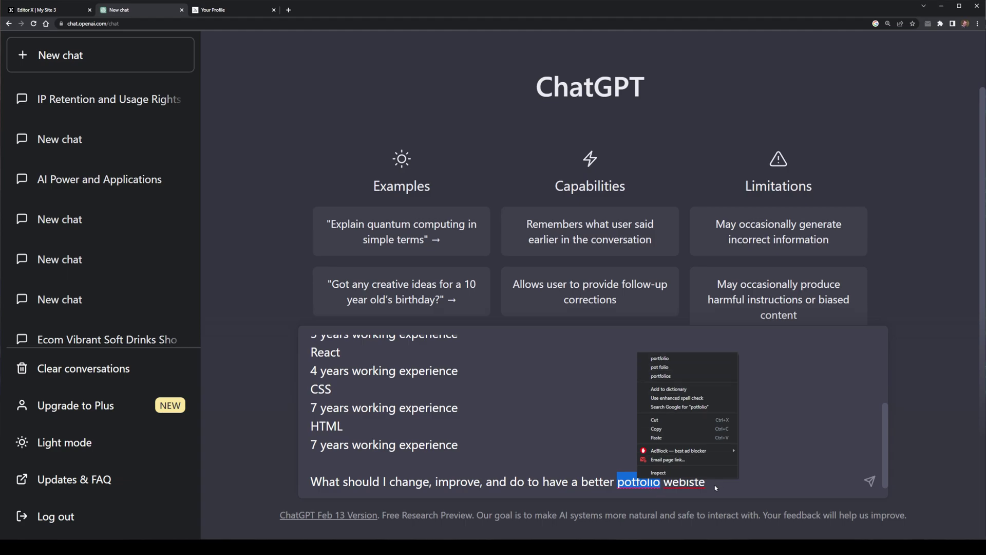
{"action": "key", "text": "Escape"}
{"action": "double_click", "coordinate": [640, 480]}
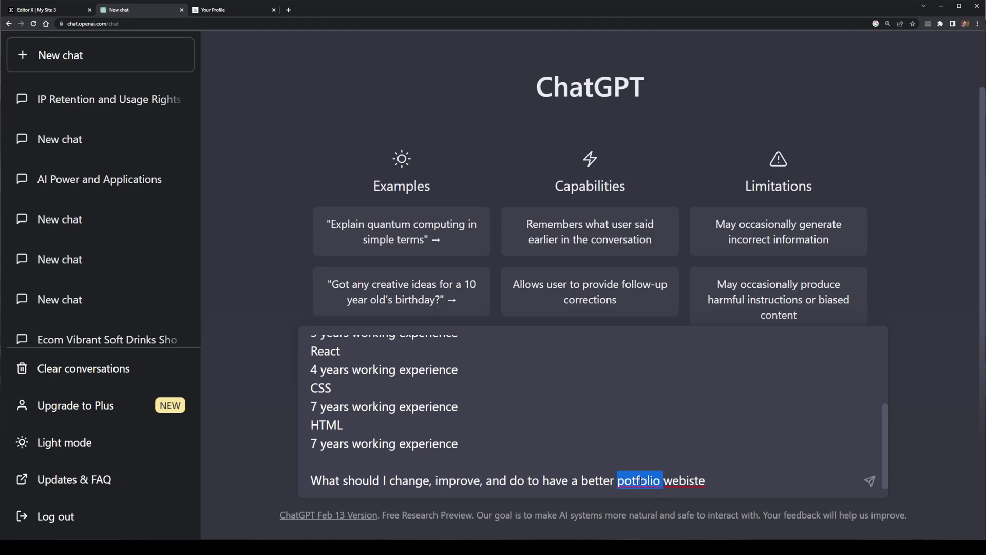
{"action": "type", "text": "portfoli"}
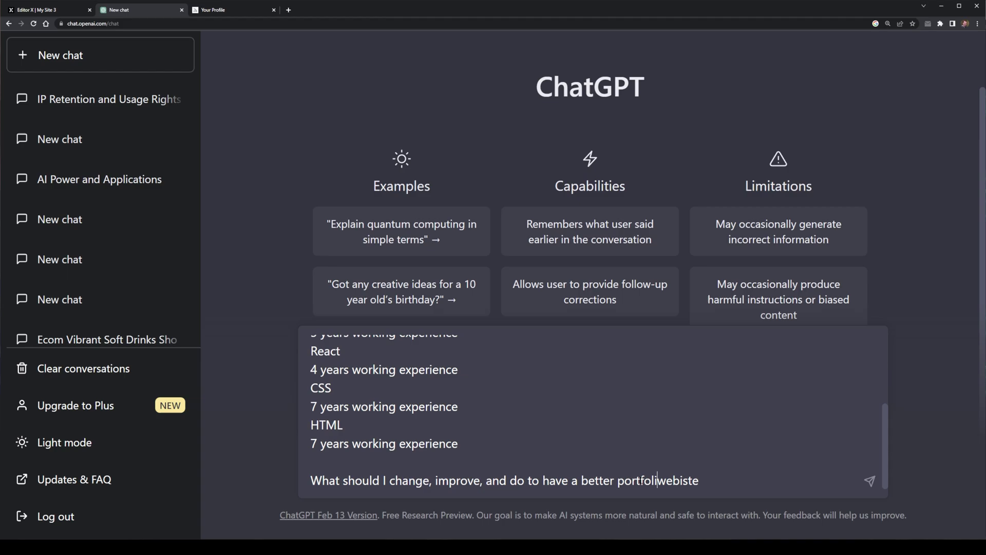
{"action": "type", "text": "o"}
{"action": "double_click", "coordinate": [683, 480]}
Finish the question with 'website?' and send it to ChatGPT
{"action": "type", "text": "website?"}
{"action": "key", "text": "Return"}
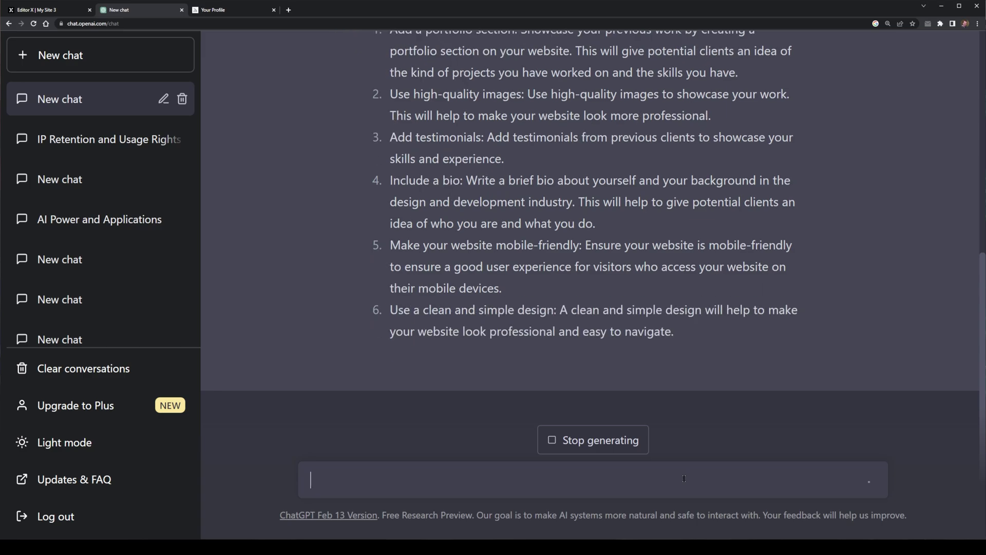
Ask for a brief introduction bio of the developer, then supply his Australian web-developer background
{"action": "type", "text": "Can you give me a brief"}
{"action": "type", "text": " out"}
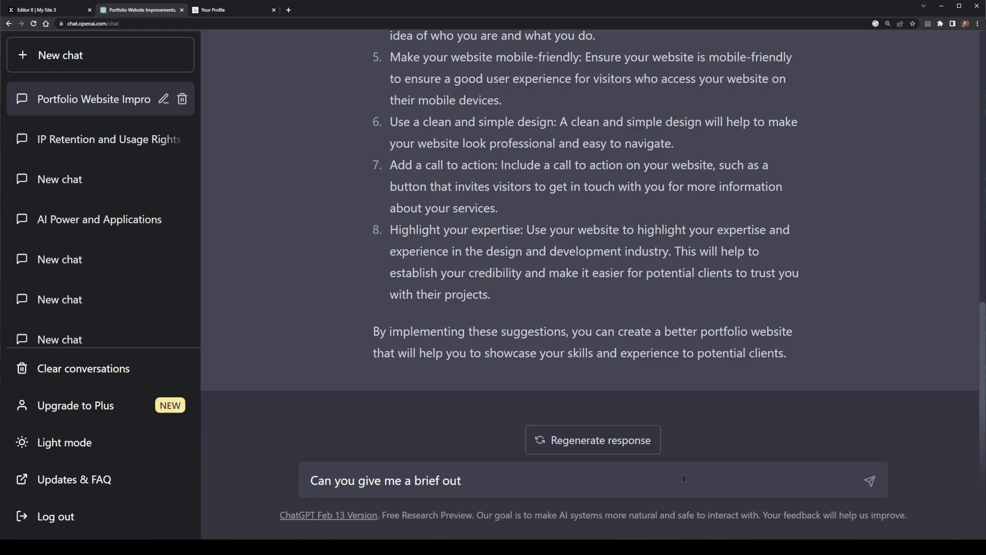
{"action": "type", "text": "lroduction bio to w"}
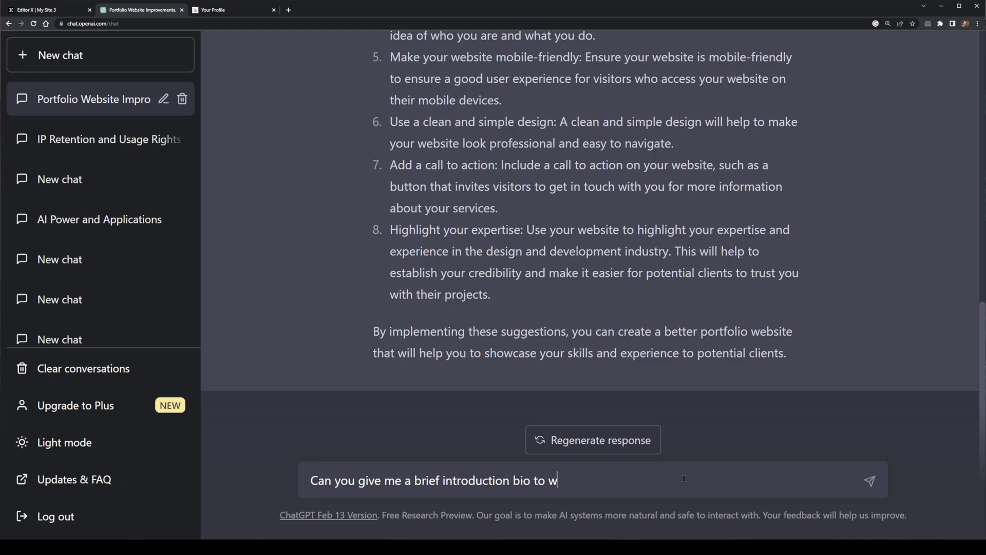
{"action": "type", "text": "ho Adrian Twarog is"}
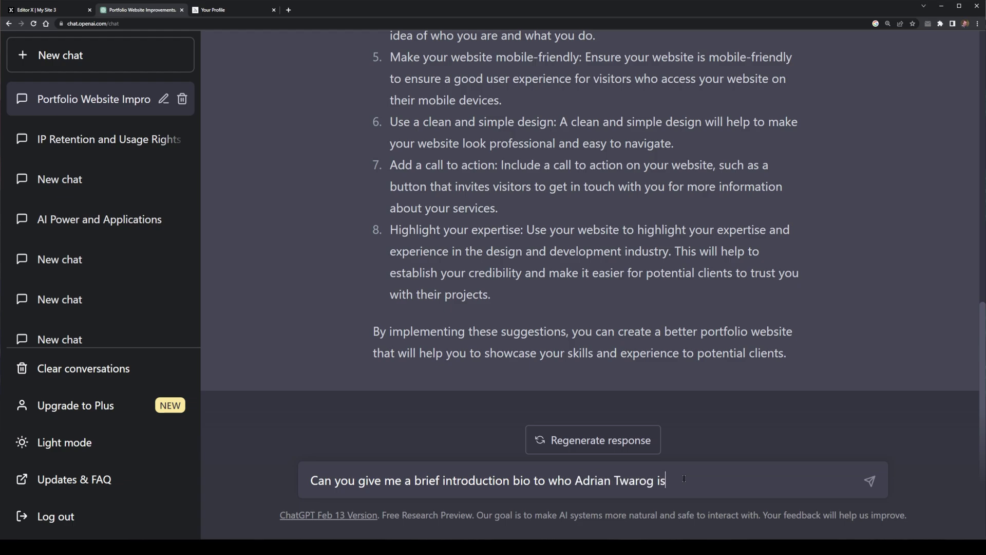
{"action": "key", "text": "Return"}
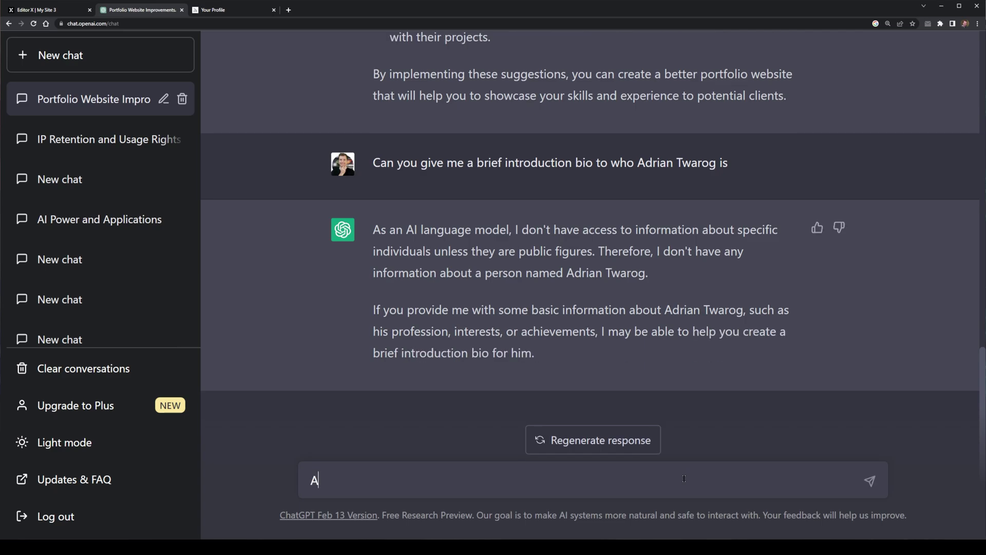
{"action": "type", "text": "drian Twarog is a"}
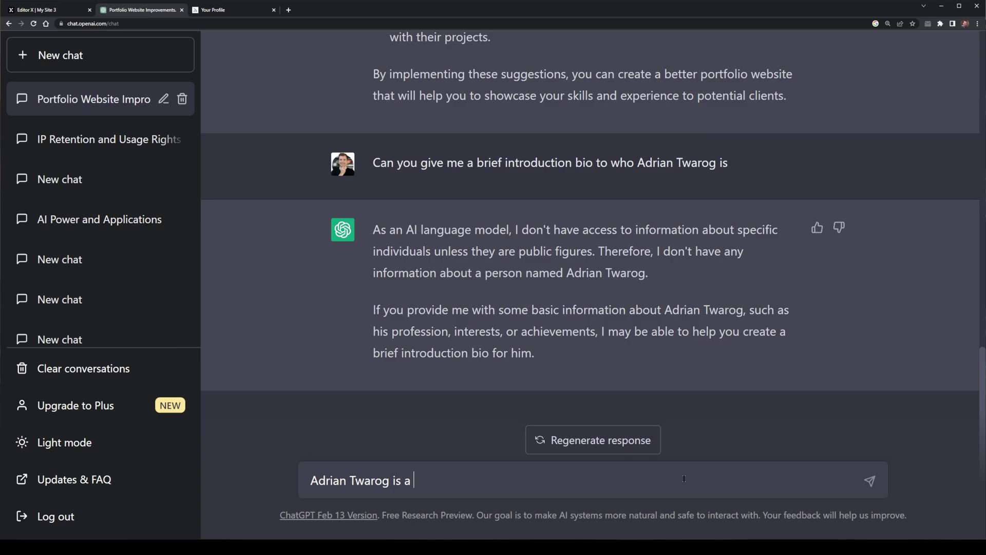
{"action": "type", "text": " Australian website developer and"}
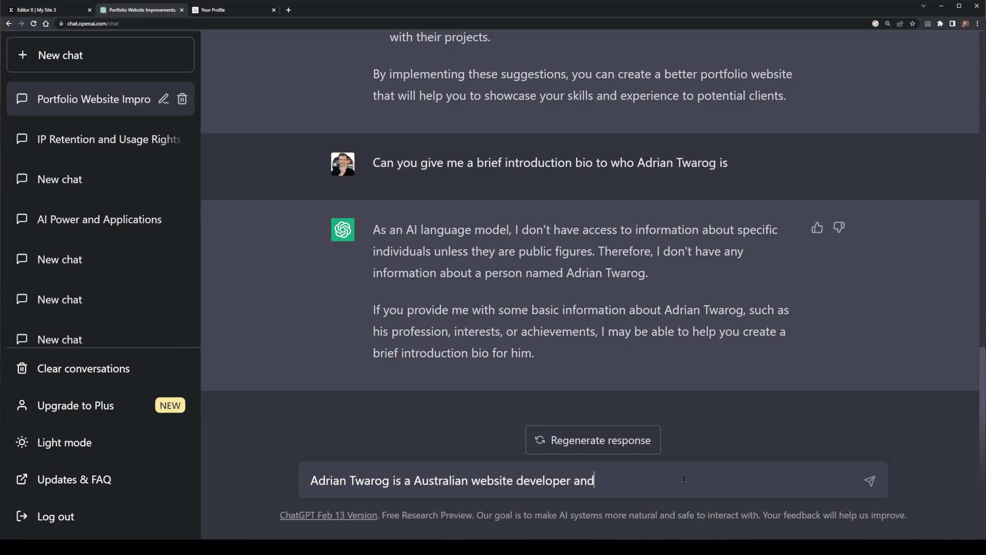
{"action": "type", "text": " designer. He enjoys "}
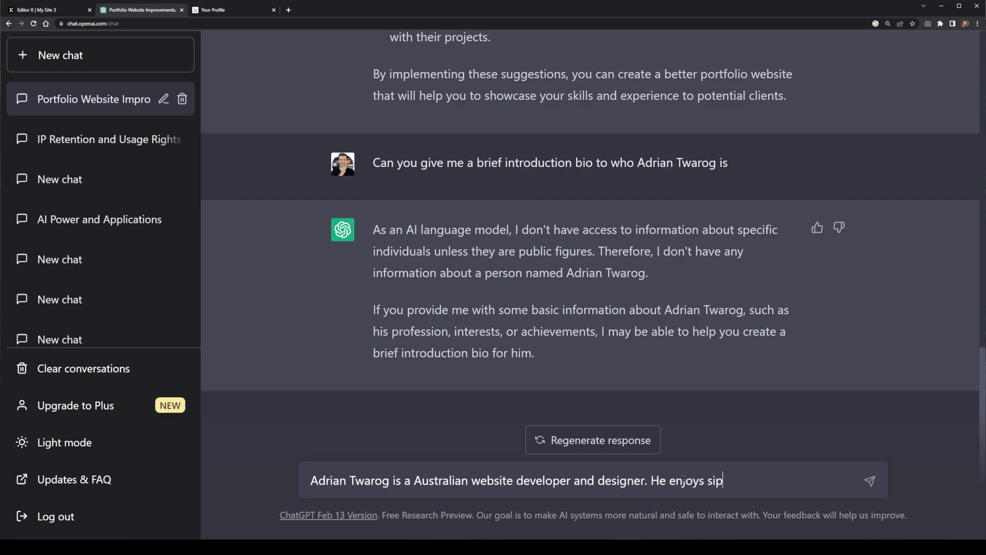
{"action": "type", "text": "simple and clean webs"}
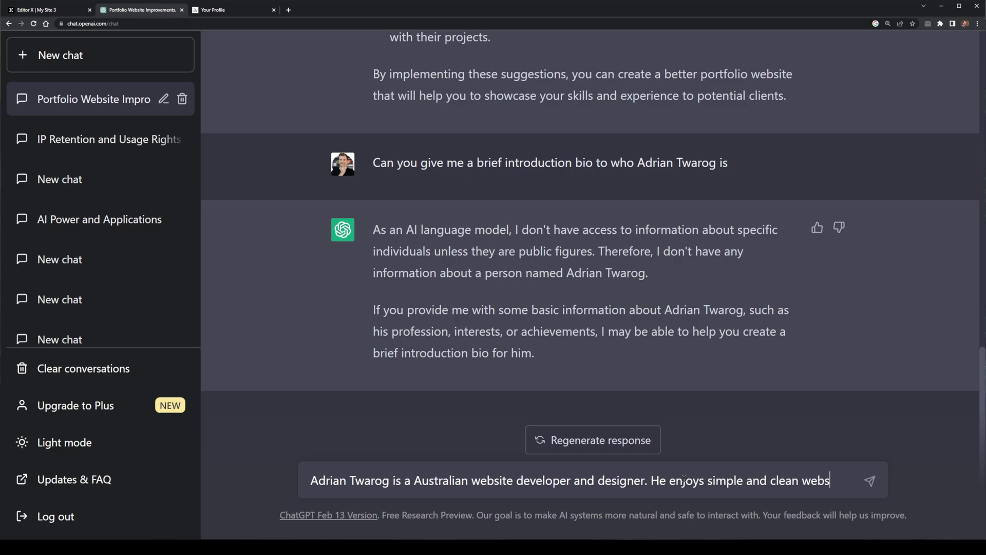
{"action": "type", "text": "ite designs"}
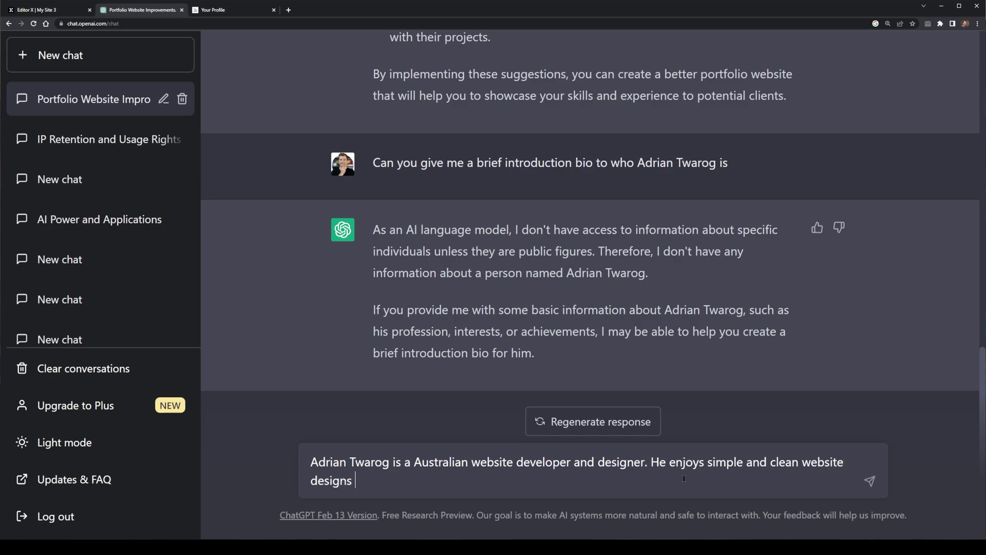
{"action": "type", "text": " and working to build unique and interesting i"}
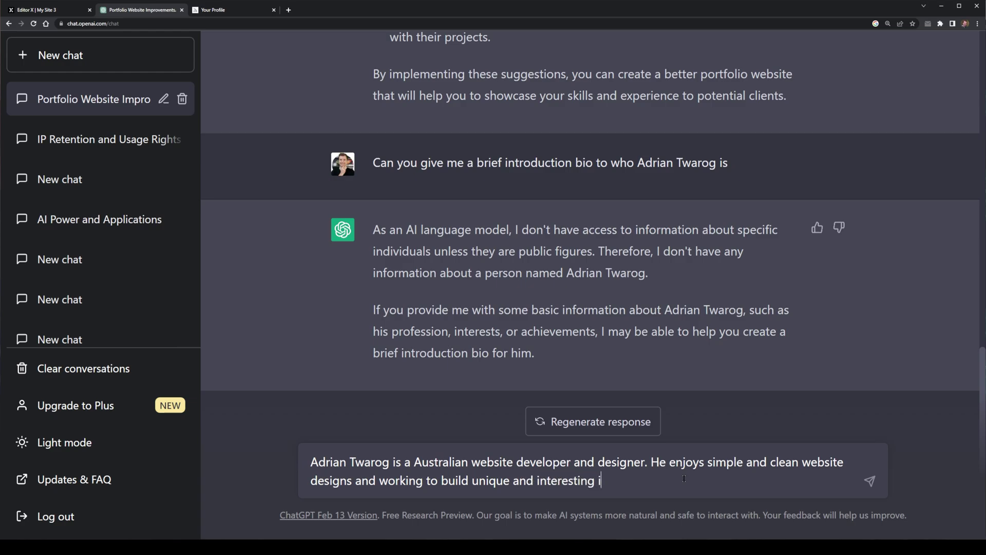
{"action": "type", "text": "."}
{"action": "key", "text": "Return"}
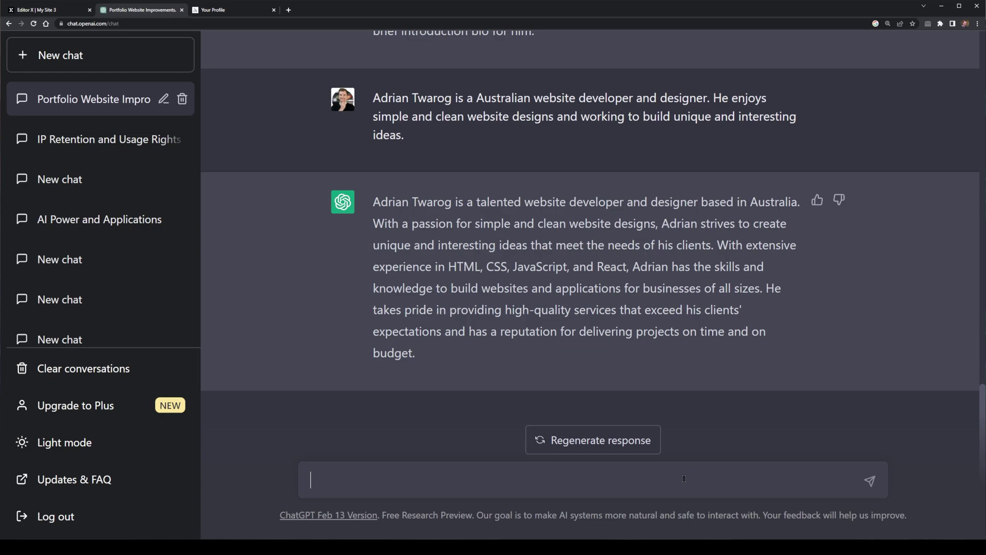
Select the whole generated bio paragraph
{"action": "left_click_drag", "start_coordinate": [832, 85], "coordinate": [651, 77]}
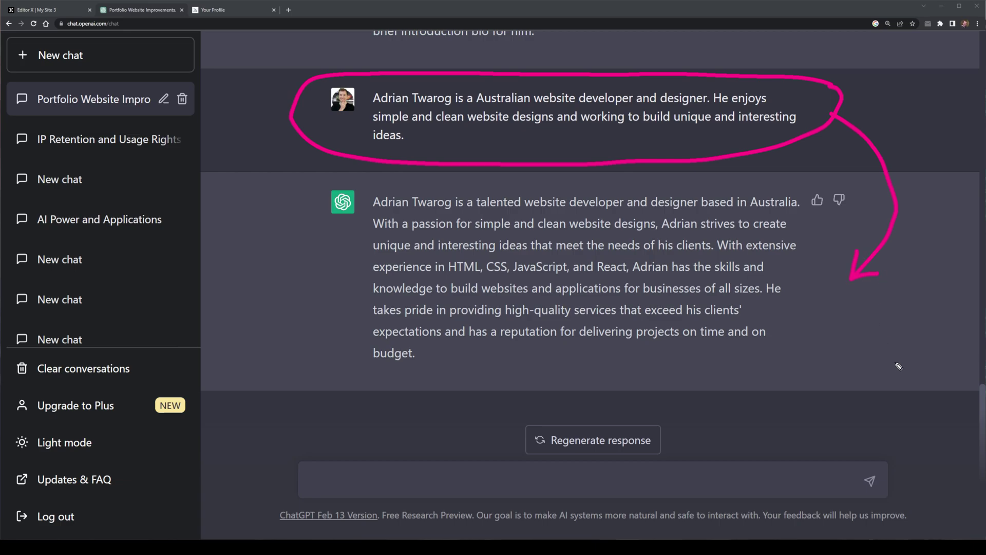
{"action": "key", "text": "Escape"}
{"action": "left_click_drag", "start_coordinate": [415, 354], "coordinate": [373, 202]}
Place the 'Hey, I'm Anna' Welcome composition on the page and select its new section in Layers
{"action": "left_click", "coordinate": [48, 11]}
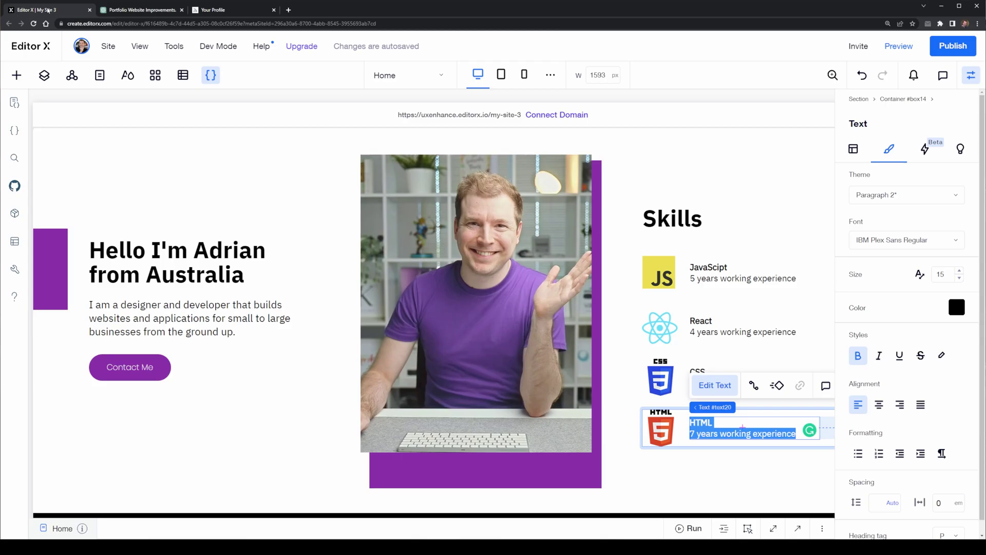
{"action": "left_click", "coordinate": [215, 425]}
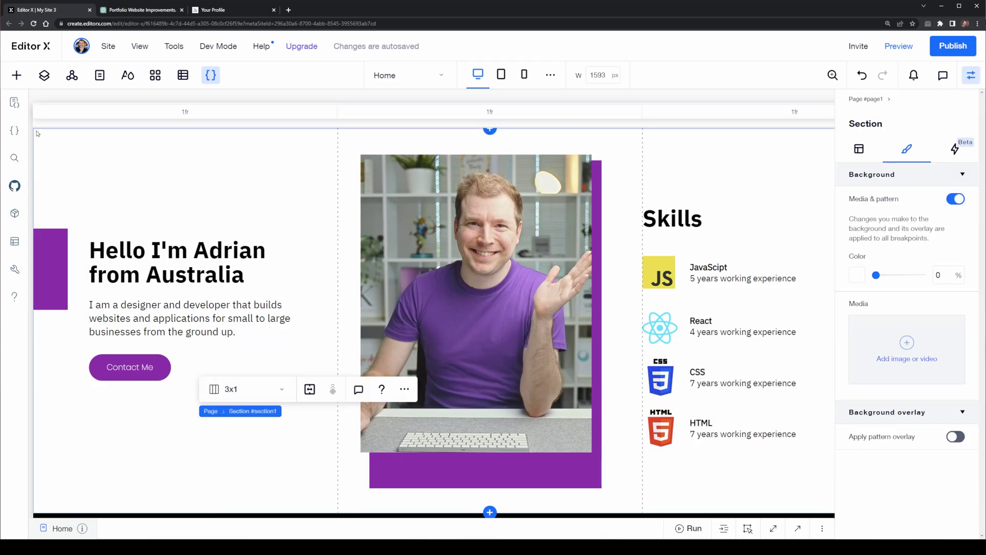
{"action": "left_click", "coordinate": [15, 77]}
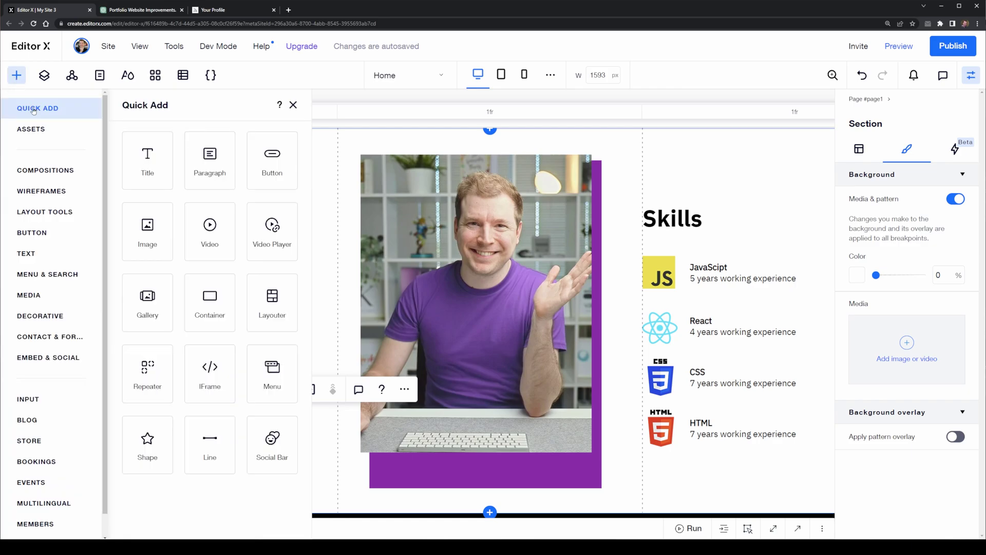
{"action": "left_click", "coordinate": [72, 173]}
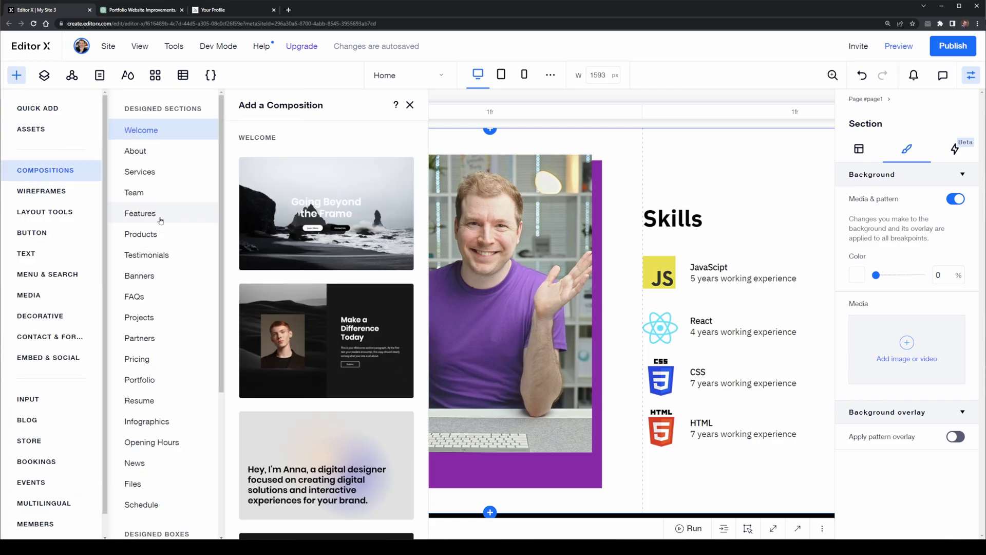
{"action": "scroll", "coordinate": [326, 360], "scroll_direction": "down", "scroll_amount": 5}
{"action": "left_click_drag", "start_coordinate": [326, 359], "coordinate": [312, 305]}
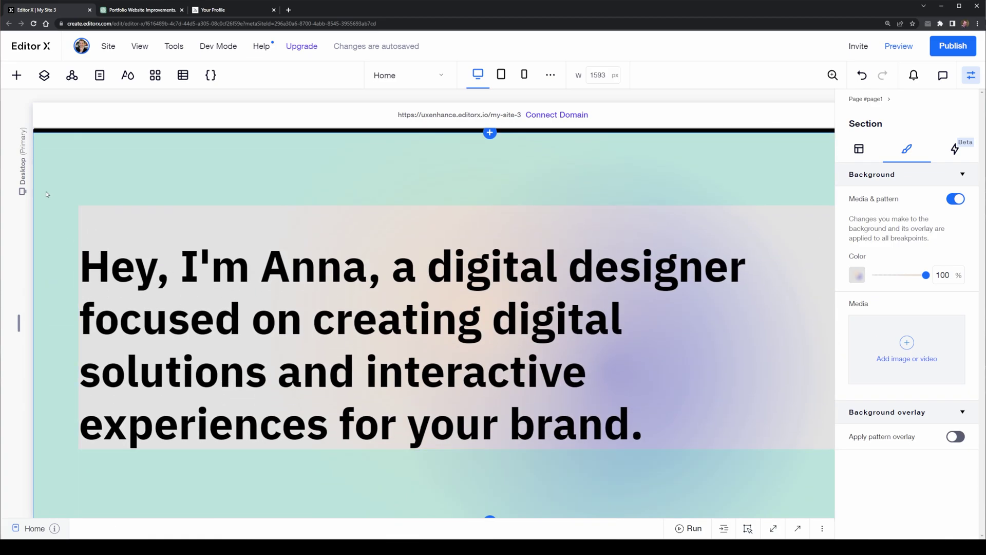
{"action": "left_click", "coordinate": [45, 75]}
{"action": "left_click", "coordinate": [67, 202]}
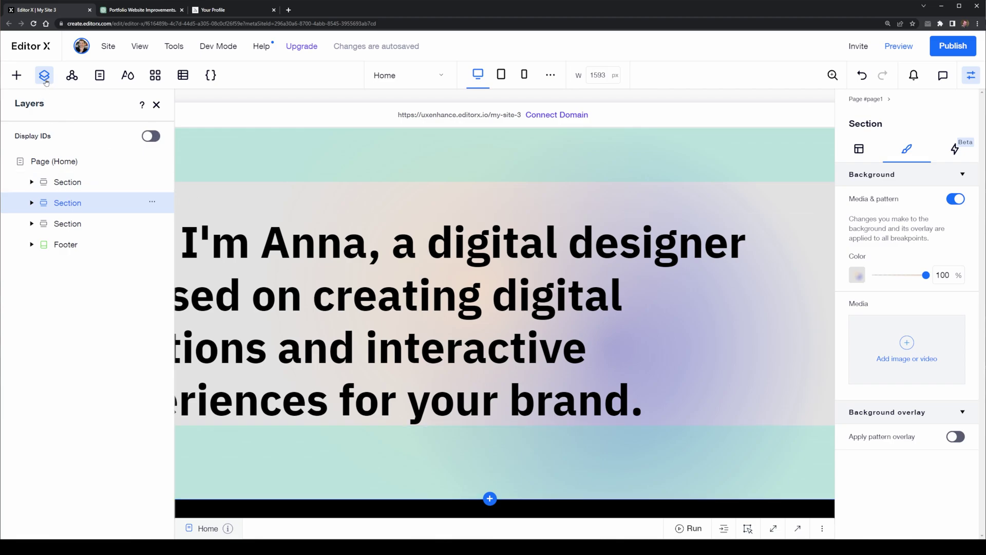
Replace the new section's heading with the pasted bio paragraph
{"action": "left_click", "coordinate": [45, 79]}
{"action": "double_click", "coordinate": [224, 234]}
{"action": "key", "text": "ctrl+v"}
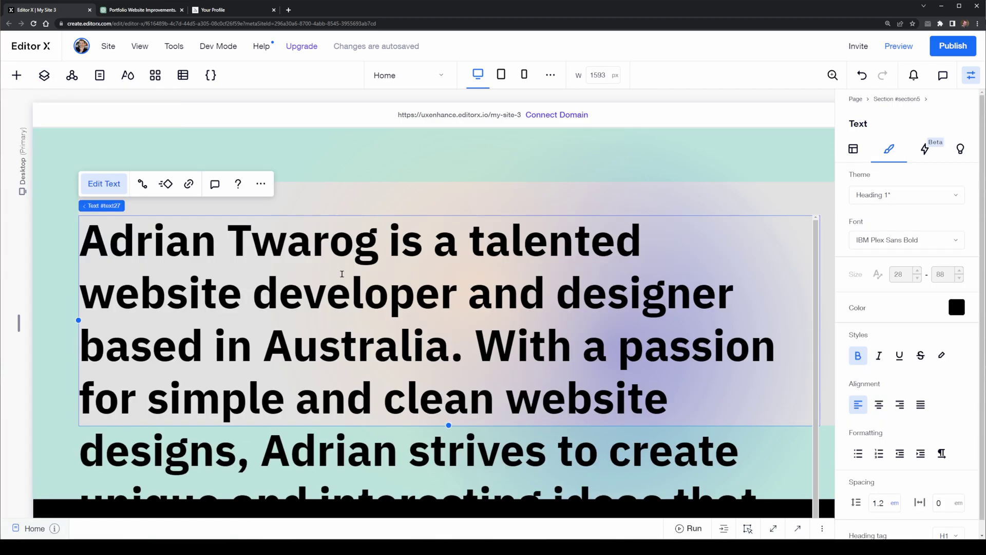
{"action": "key", "text": "ctrl+a"}
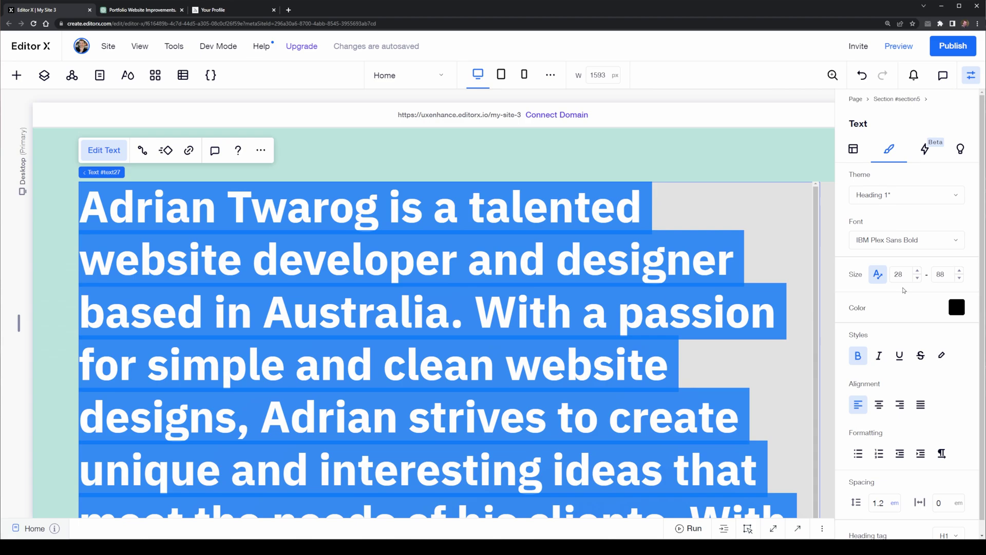
Set the bio text size range to 18 minimum and 48 maximum
{"action": "left_click", "coordinate": [917, 278]}
{"action": "left_click", "coordinate": [917, 278]}
{"action": "left_click", "coordinate": [917, 278]}
{"action": "left_click", "coordinate": [917, 278]}
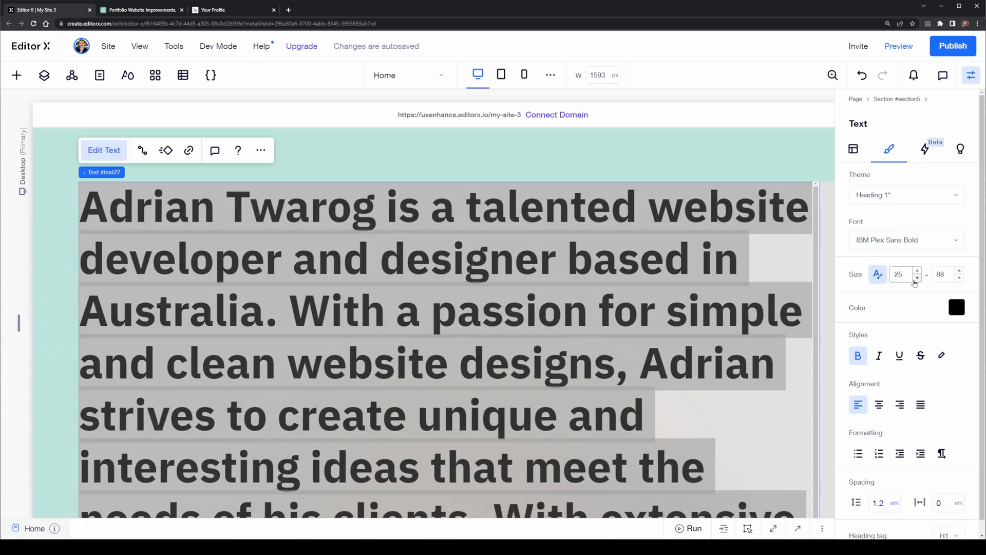
{"action": "left_click", "coordinate": [917, 278]}
{"action": "left_click", "coordinate": [916, 278]}
{"action": "left_click", "coordinate": [917, 277]}
{"action": "left_click", "coordinate": [916, 278]}
{"action": "left_click", "coordinate": [916, 278]}
{"action": "left_click", "coordinate": [917, 278]}
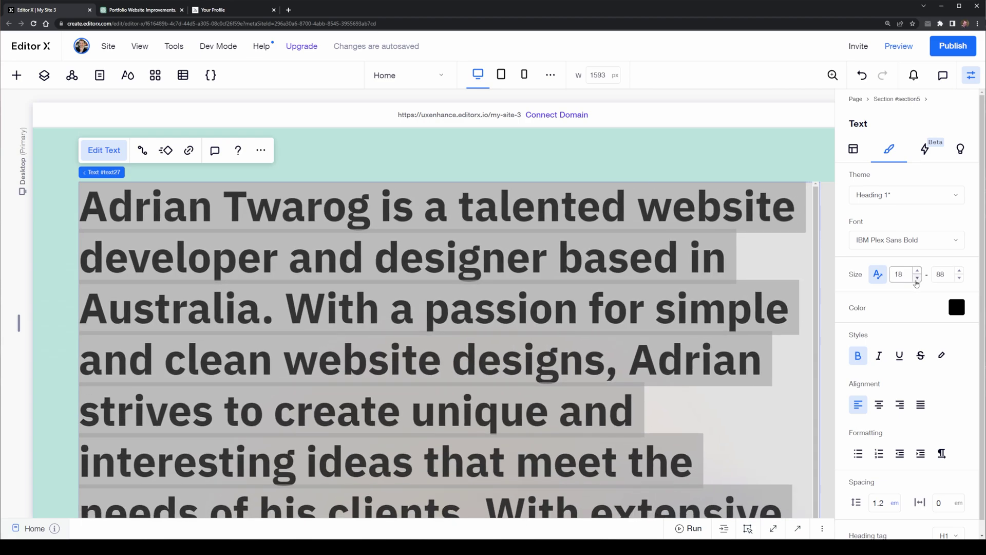
{"action": "left_click", "coordinate": [917, 277]}
{"action": "left_click", "coordinate": [916, 271]}
{"action": "type", "text": "64"}
{"action": "key", "text": "Return"}
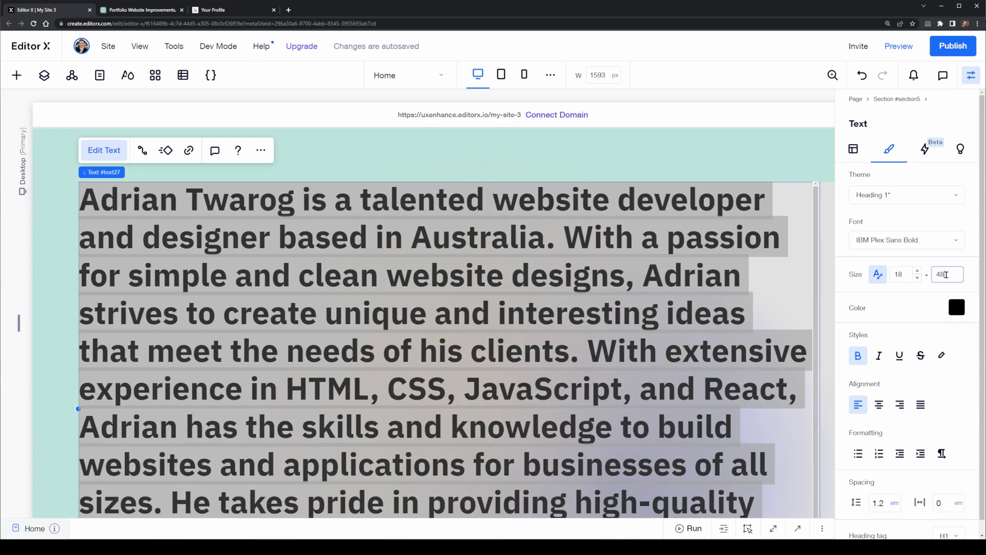
{"action": "type", "text": "48"}
{"action": "key", "text": "Return"}
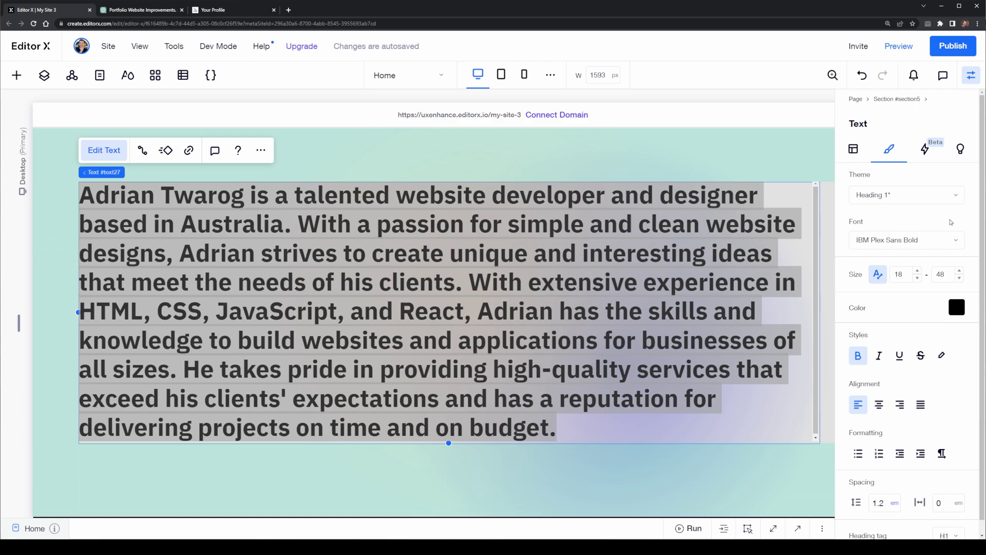
Set the bio paragraph in IBM Plex Sans Regular and review it on the canvas
{"action": "left_click", "coordinate": [953, 243]}
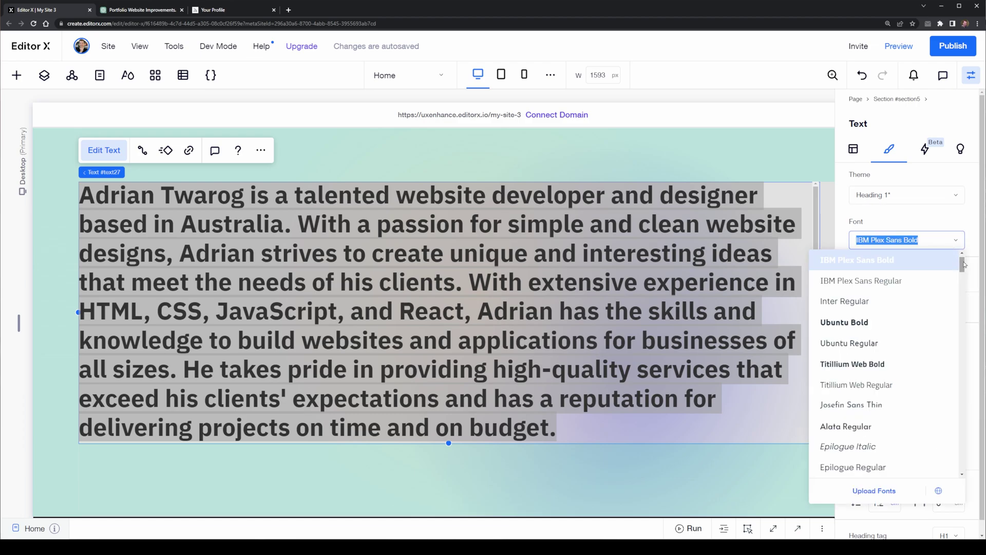
{"action": "left_click", "coordinate": [936, 282]}
{"action": "left_click", "coordinate": [737, 373]}
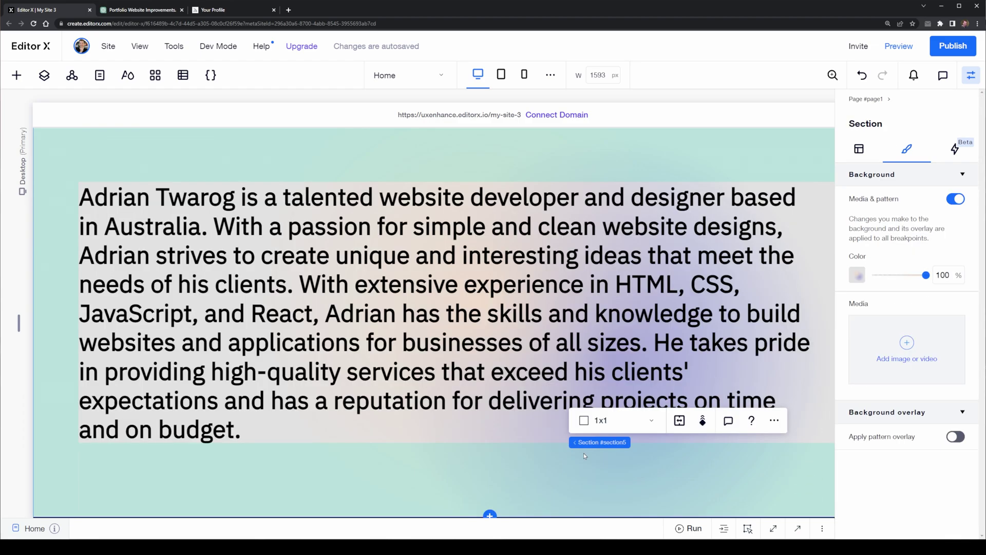
{"action": "left_click", "coordinate": [969, 80]}
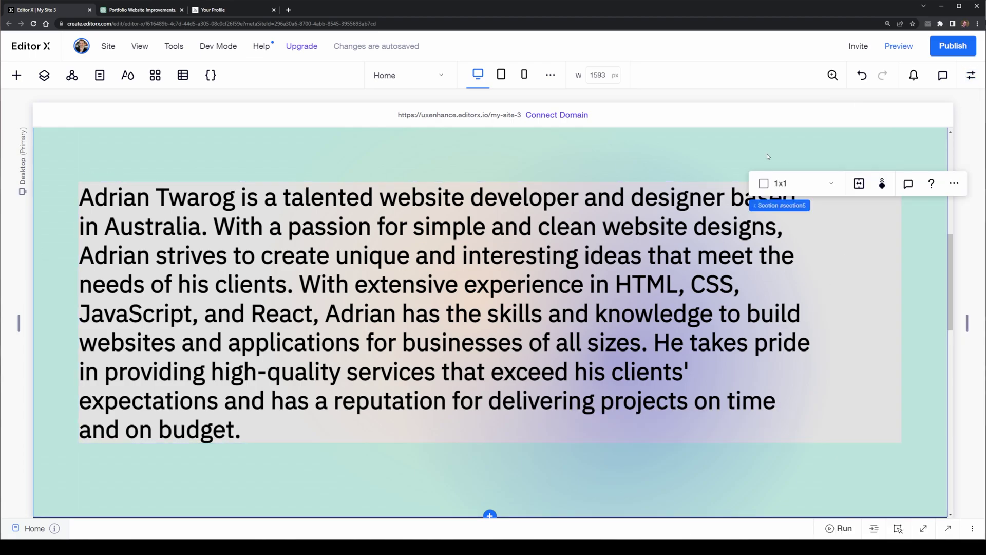
{"action": "scroll", "coordinate": [687, 255], "scroll_direction": "up", "scroll_amount": 2}
{"action": "scroll", "coordinate": [687, 254], "scroll_direction": "down", "scroll_amount": 2}
{"action": "scroll", "coordinate": [875, 352], "scroll_direction": "up", "scroll_amount": 1}
{"action": "scroll", "coordinate": [803, 363], "scroll_direction": "up", "scroll_amount": 4}
{"action": "left_click", "coordinate": [275, 249]}
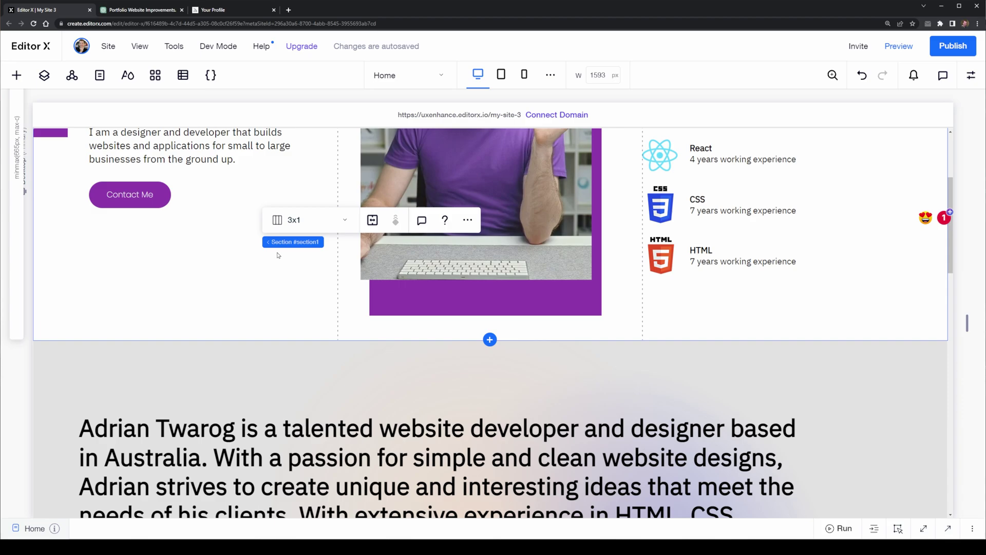
{"action": "scroll", "coordinate": [200, 205], "scroll_direction": "down", "scroll_amount": 3}
{"action": "scroll", "coordinate": [288, 229], "scroll_direction": "down", "scroll_amount": 1}
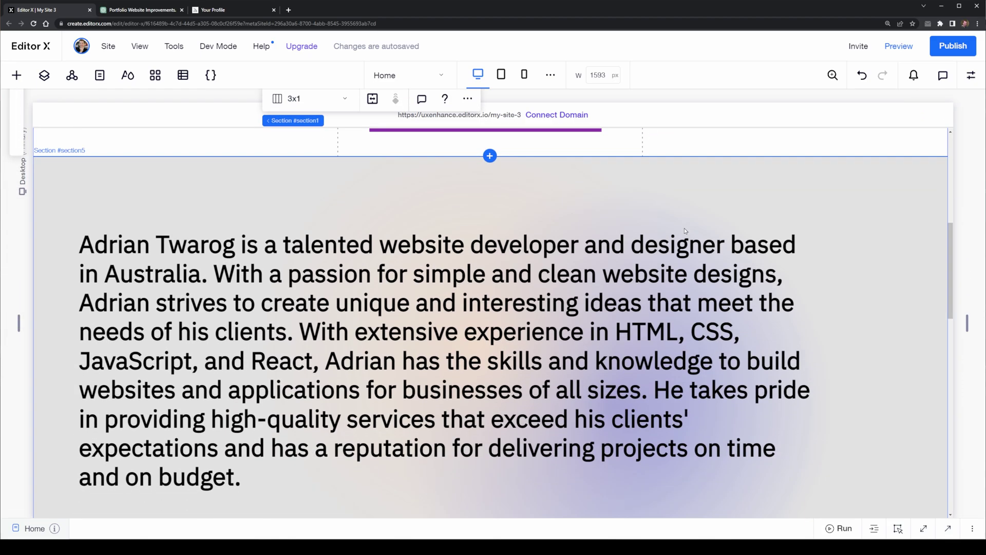
Remove bold from the whole bio paragraph
{"action": "left_click", "coordinate": [329, 276]}
{"action": "double_click", "coordinate": [329, 276]}
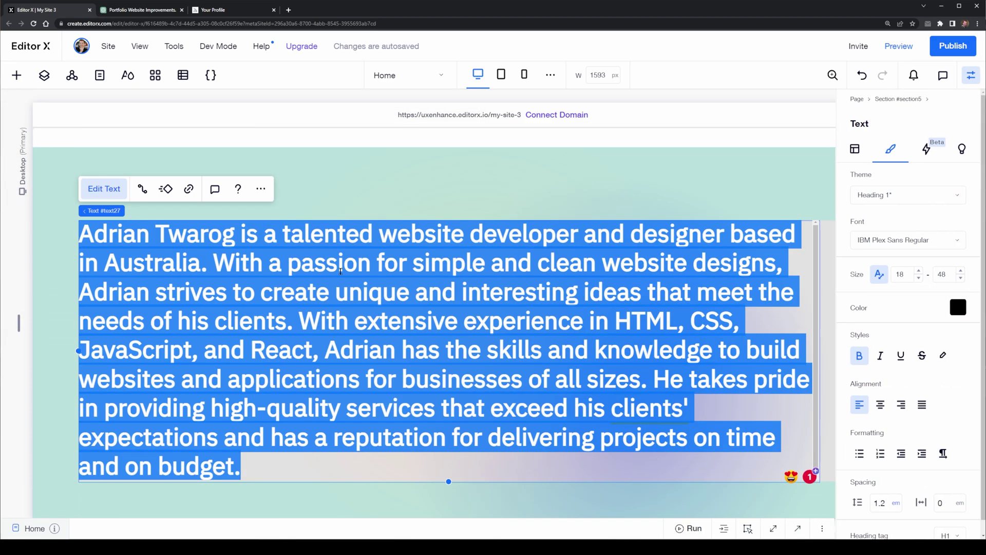
{"action": "left_click", "coordinate": [303, 234]}
{"action": "left_click_drag", "start_coordinate": [349, 234], "coordinate": [461, 235]}
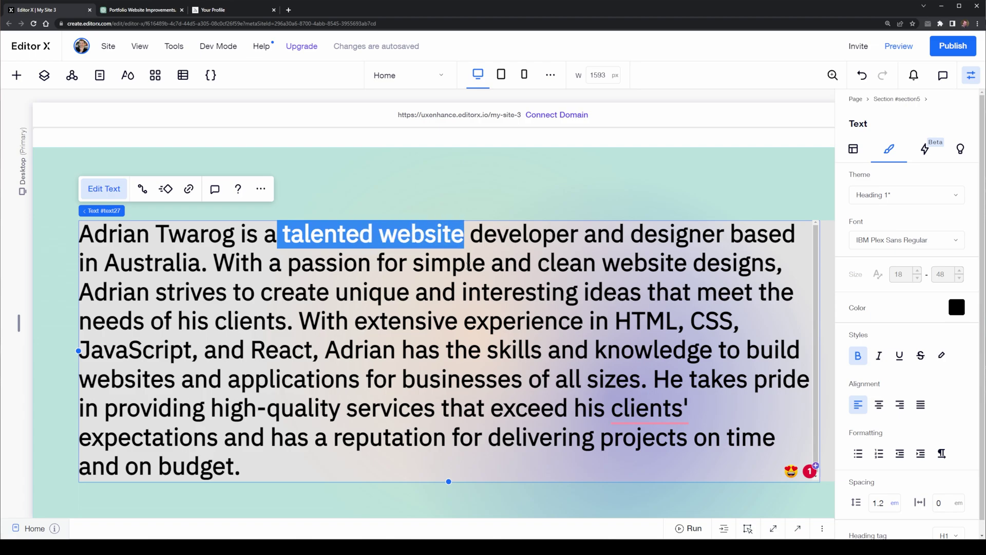
{"action": "triple_click", "coordinate": [697, 322]}
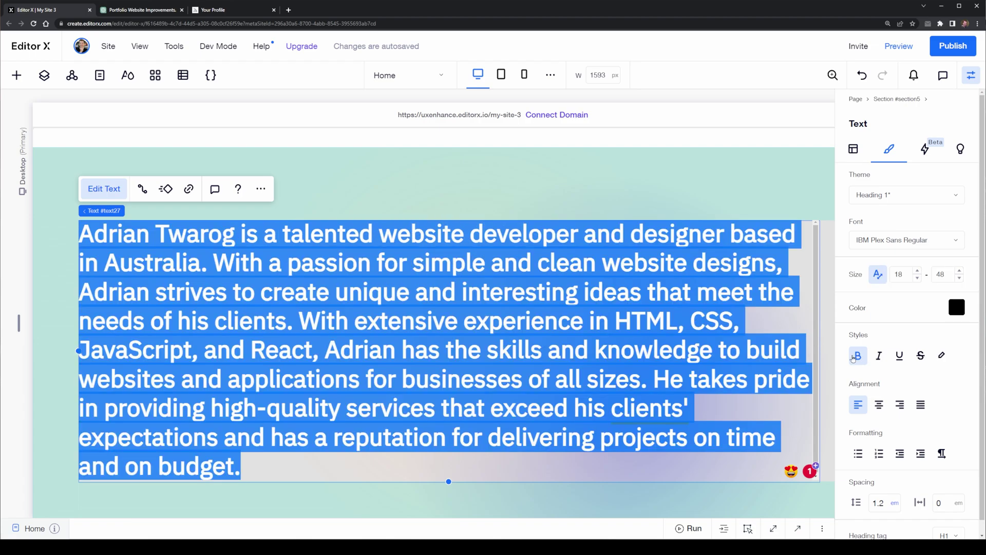
{"action": "left_click", "coordinate": [856, 355]}
Colour the entire bio paragraph grey
{"action": "left_click_drag", "start_coordinate": [282, 234], "coordinate": [444, 234]}
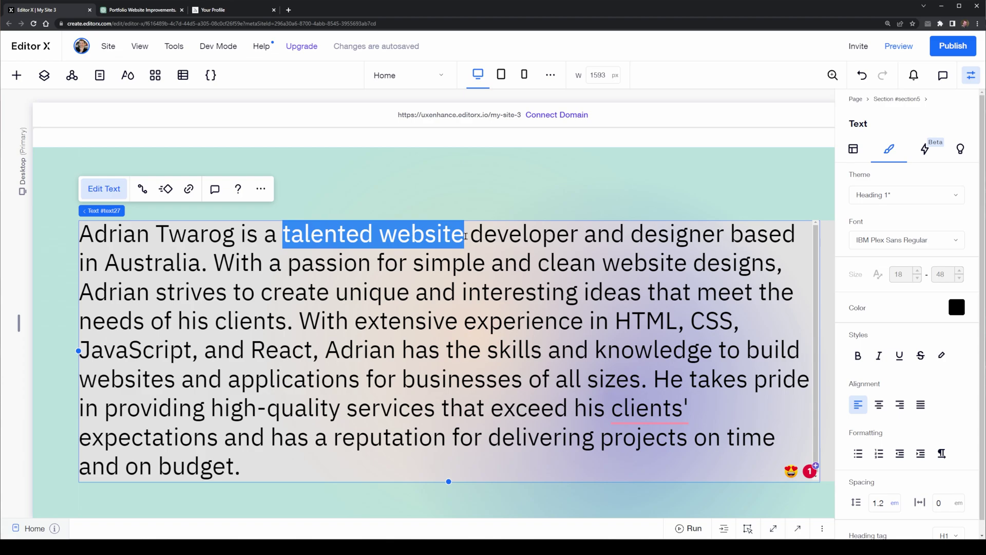
{"action": "triple_click", "coordinate": [465, 235]}
{"action": "left_click", "coordinate": [957, 307]}
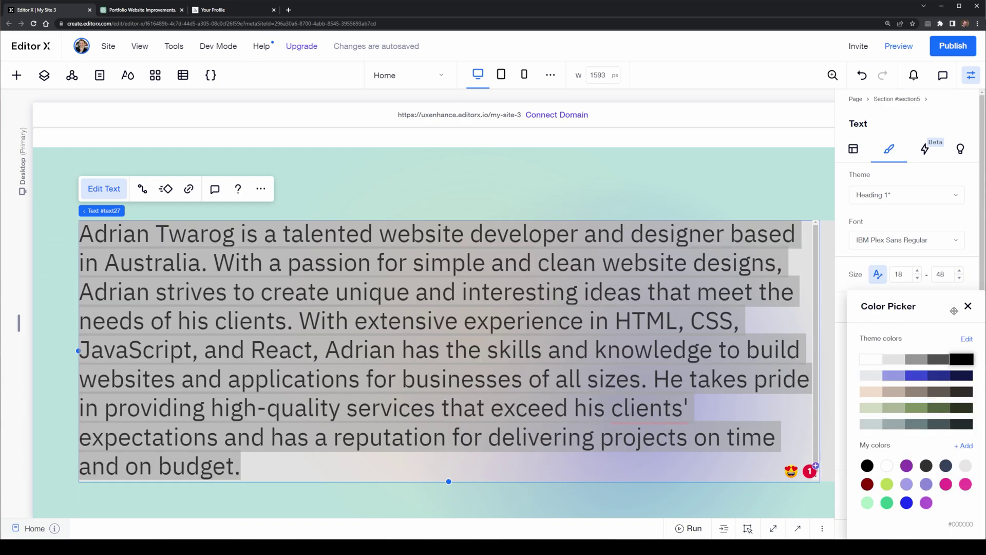
{"action": "left_click", "coordinate": [930, 357]}
{"action": "left_click", "coordinate": [968, 306]}
{"action": "left_click", "coordinate": [551, 292]}
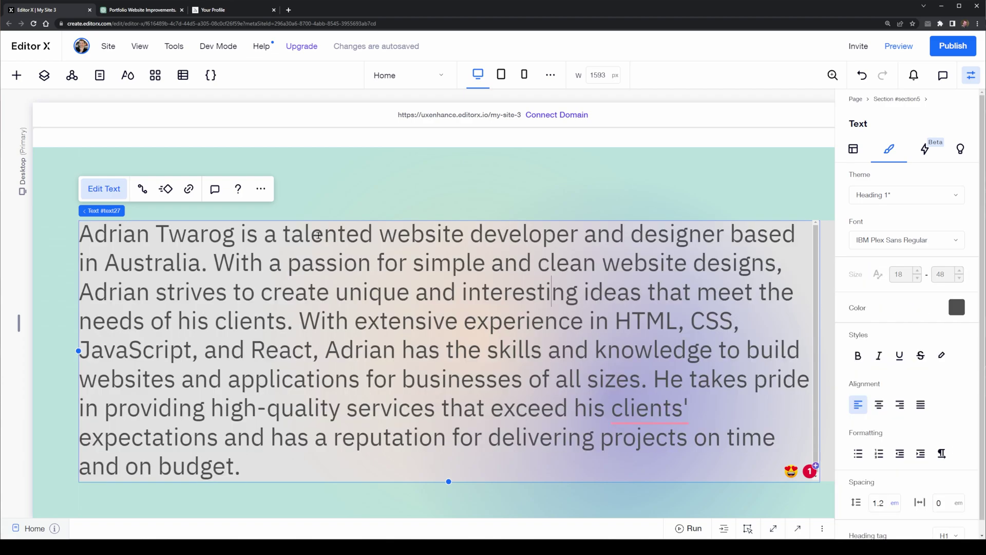
Make 'talented website developer' bold and black
{"action": "left_click_drag", "start_coordinate": [303, 235], "coordinate": [574, 234]}
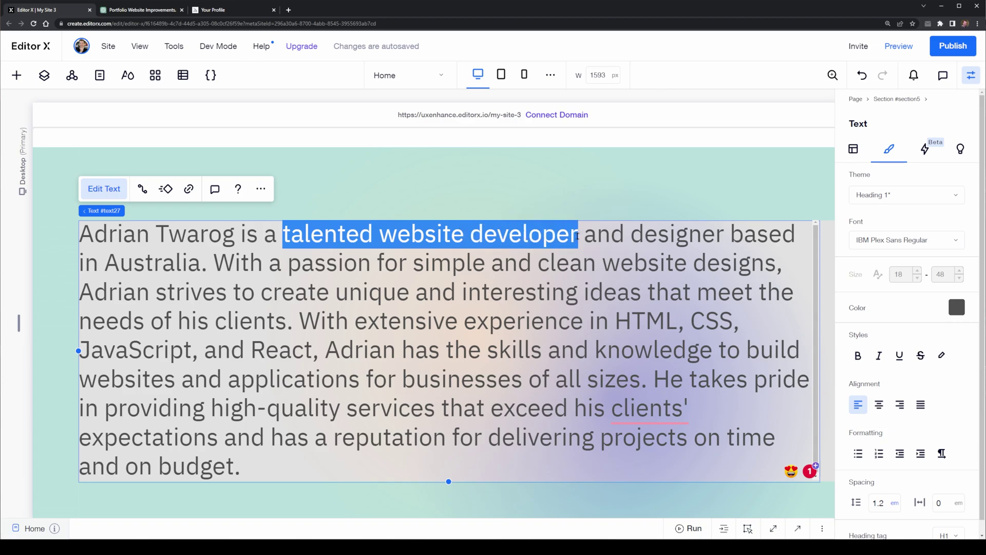
{"action": "key", "text": "ctrl+b"}
{"action": "left_click", "coordinate": [956, 307]}
{"action": "left_click", "coordinate": [965, 357]}
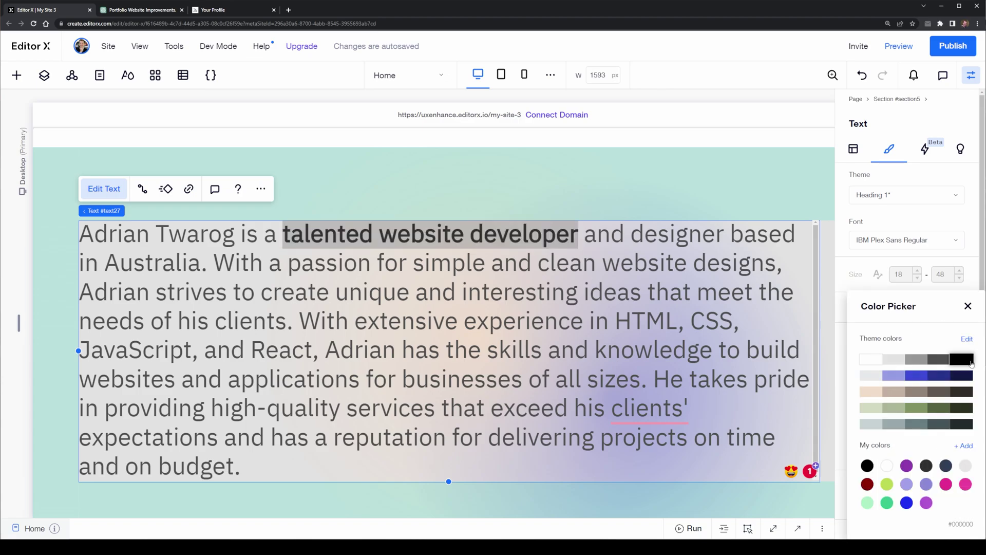
{"action": "left_click", "coordinate": [967, 307]}
{"action": "left_click", "coordinate": [642, 175]}
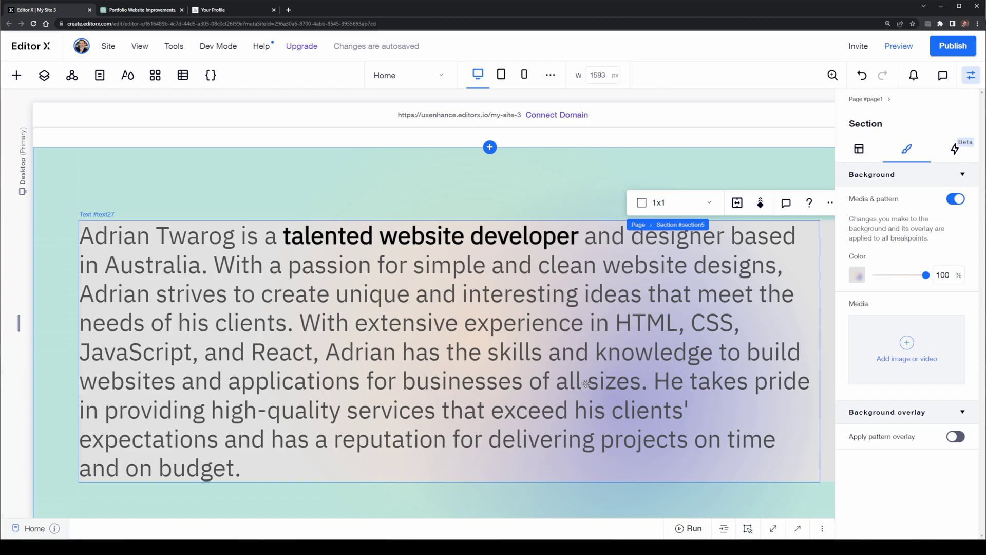
Make 'HTML, CSS, JavaScript, and React' bold
{"action": "left_click", "coordinate": [446, 345]}
{"action": "left_click", "coordinate": [612, 320]}
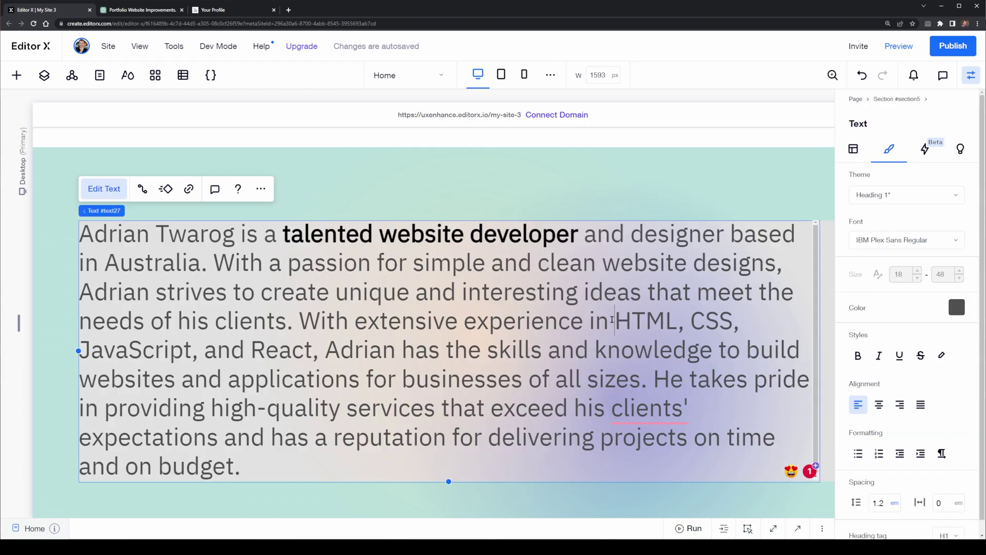
{"action": "left_click", "coordinate": [312, 351], "text": "shift"}
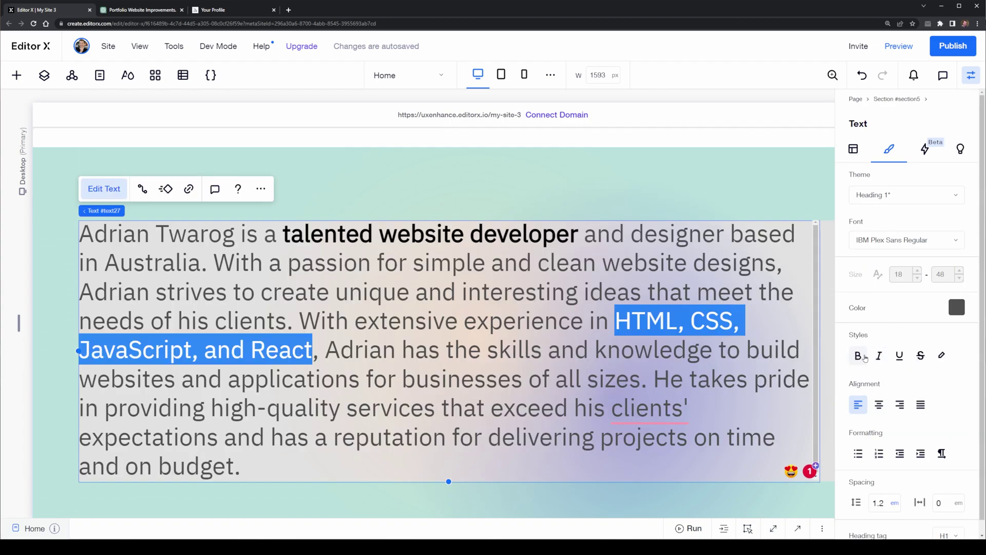
{"action": "left_click", "coordinate": [858, 355]}
{"action": "left_click", "coordinate": [708, 320]}
{"action": "mouse_move", "coordinate": [644, 409]}
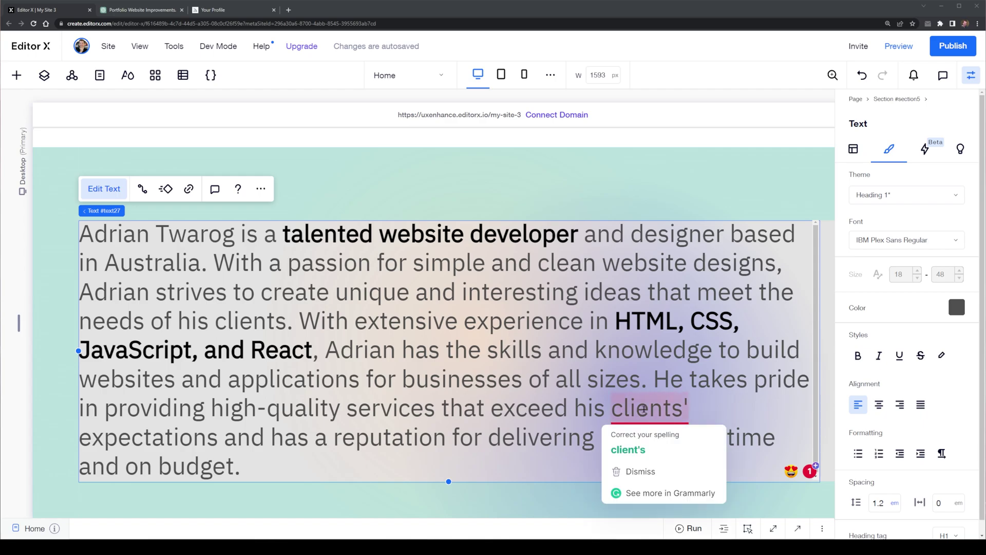
Accept Grammarly's fixes: 'exciting', the clients' possessive, and dropping the extra 'on' before budget
{"action": "left_click", "coordinate": [807, 473]}
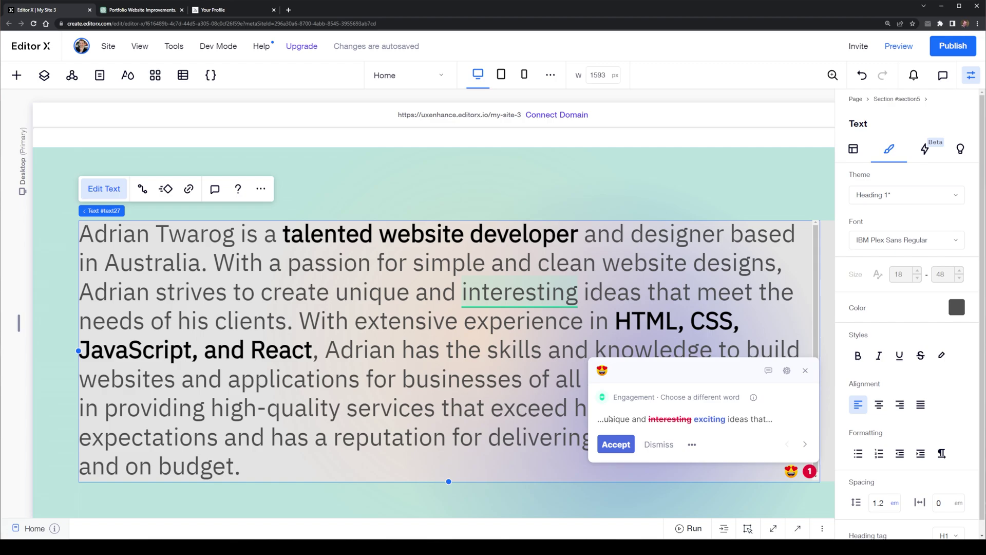
{"action": "left_click", "coordinate": [618, 444]}
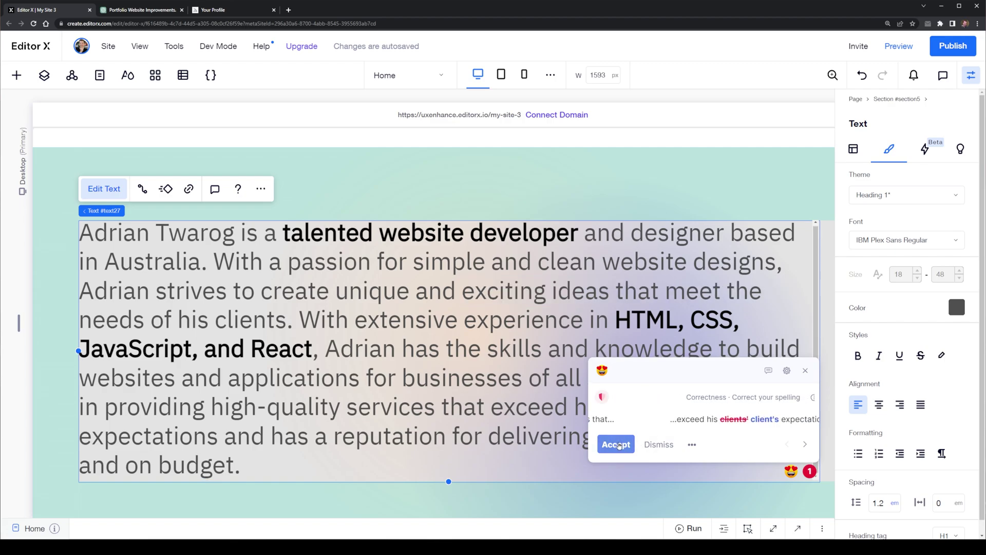
{"action": "left_click", "coordinate": [617, 444]}
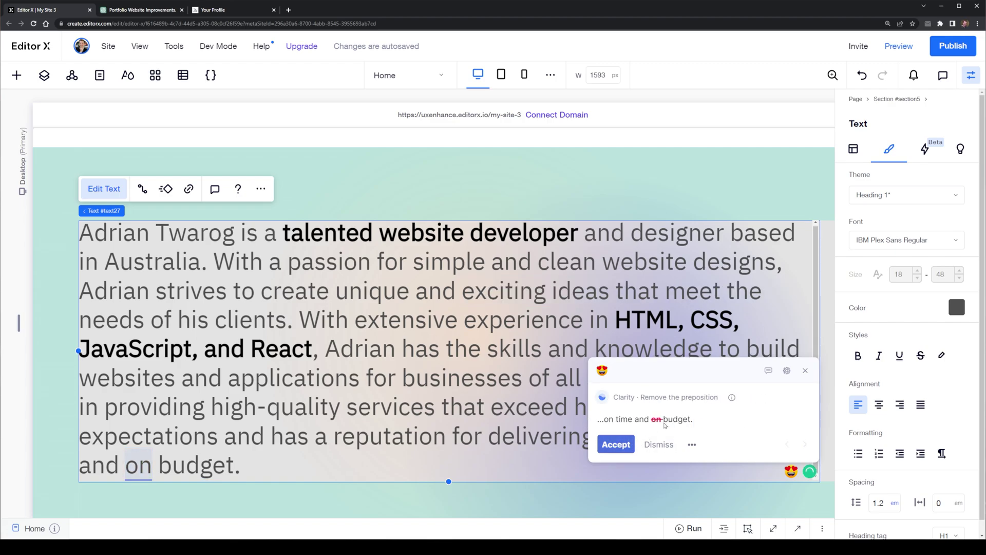
{"action": "left_click", "coordinate": [618, 445]}
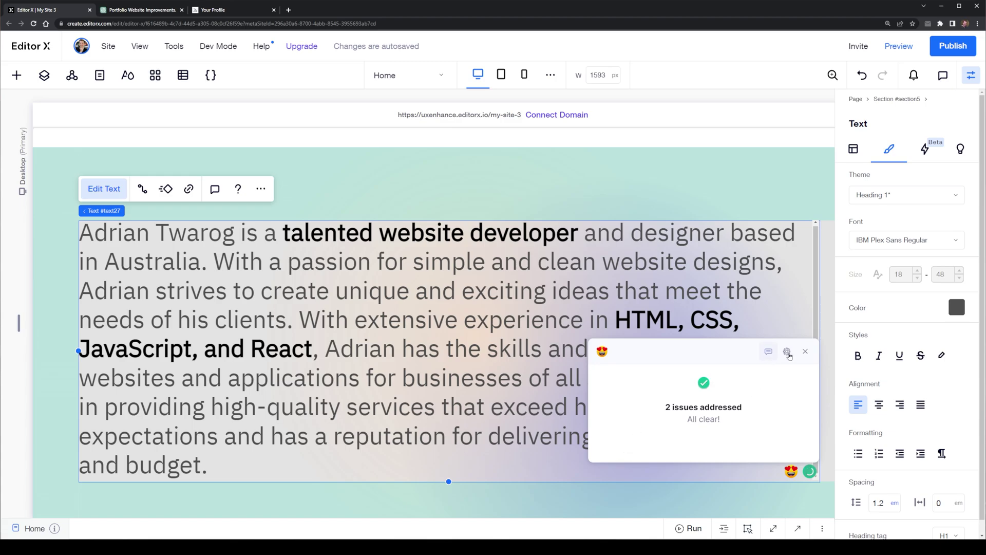
{"action": "left_click", "coordinate": [791, 471]}
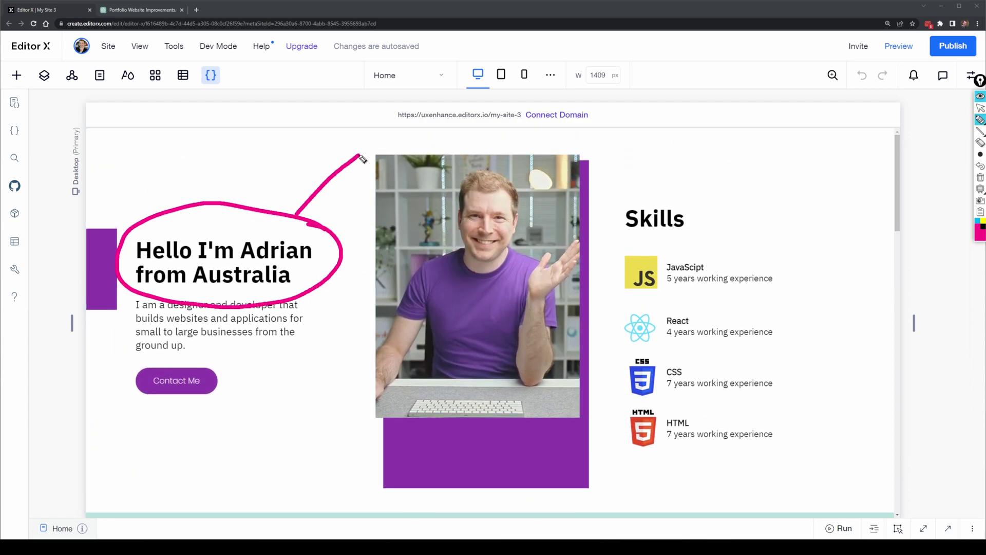
Select and copy the hero heading's text in Editor X, then return to the ChatGPT bio chat
{"action": "key", "text": "ctrl+shift+x"}
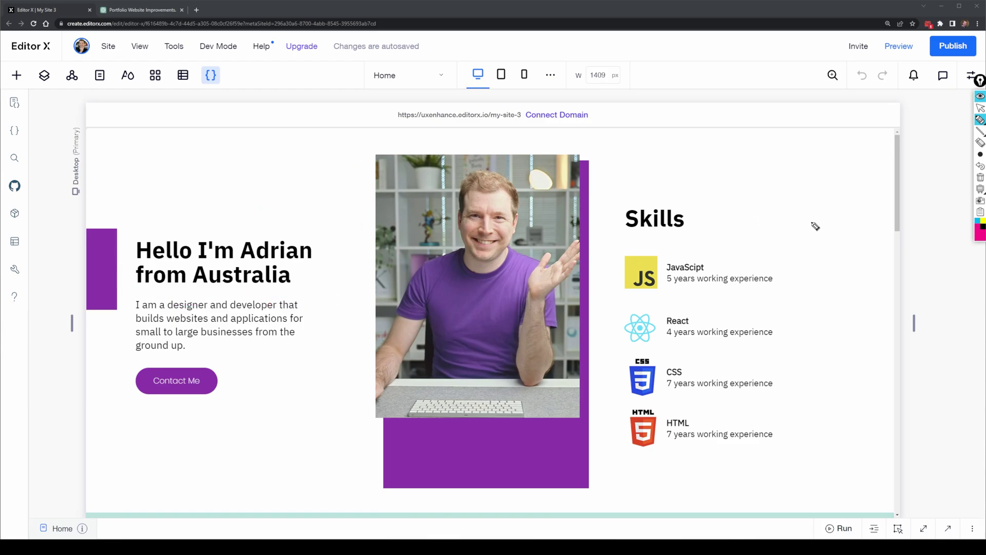
{"action": "mouse_move", "coordinate": [816, 226]}
{"action": "left_mouse_down"}
{"action": "mouse_move", "coordinate": [670, 174]}
{"action": "mouse_move", "coordinate": [567, 303]}
{"action": "mouse_move", "coordinate": [650, 487]}
{"action": "mouse_move", "coordinate": [820, 221]}
{"action": "left_mouse_up"}
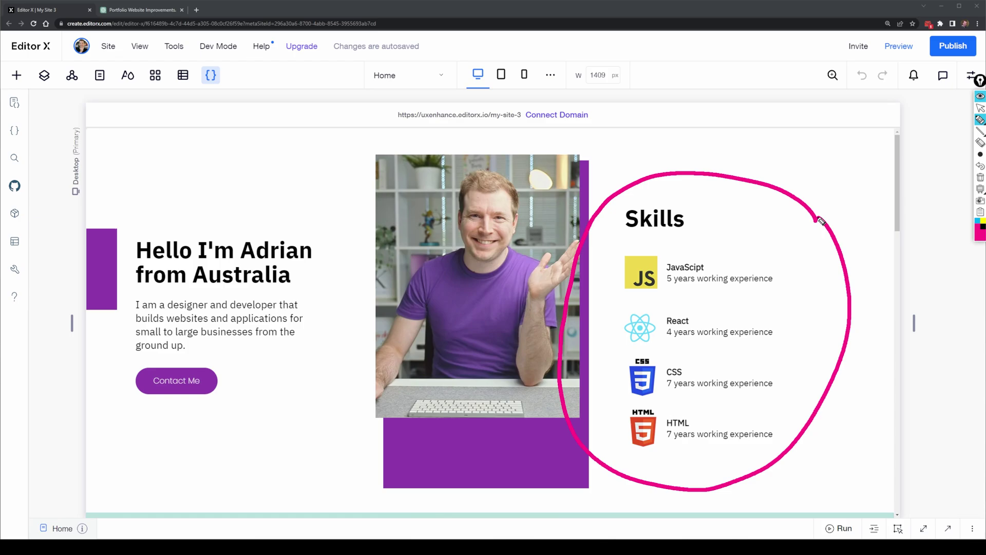
{"action": "mouse_move", "coordinate": [855, 139]}
{"action": "left_mouse_down"}
{"action": "mouse_move", "coordinate": [815, 201]}
{"action": "mouse_move", "coordinate": [847, 189]}
{"action": "left_mouse_up"}
{"action": "key", "text": "ctrl+shift+x"}
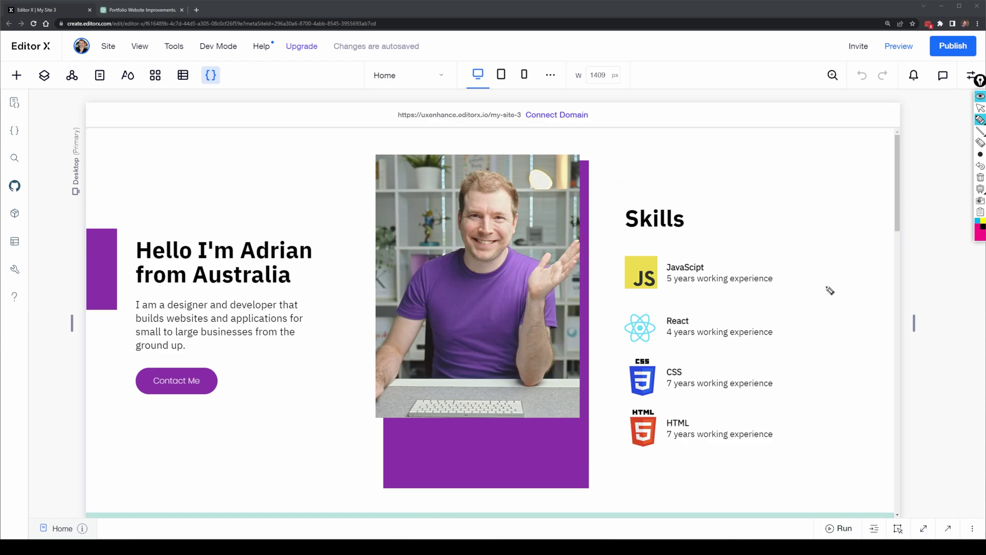
{"action": "mouse_move", "coordinate": [323, 210]}
{"action": "left_mouse_down"}
{"action": "mouse_move", "coordinate": [128, 224]}
{"action": "mouse_move", "coordinate": [248, 302]}
{"action": "mouse_move", "coordinate": [333, 208]}
{"action": "left_mouse_up"}
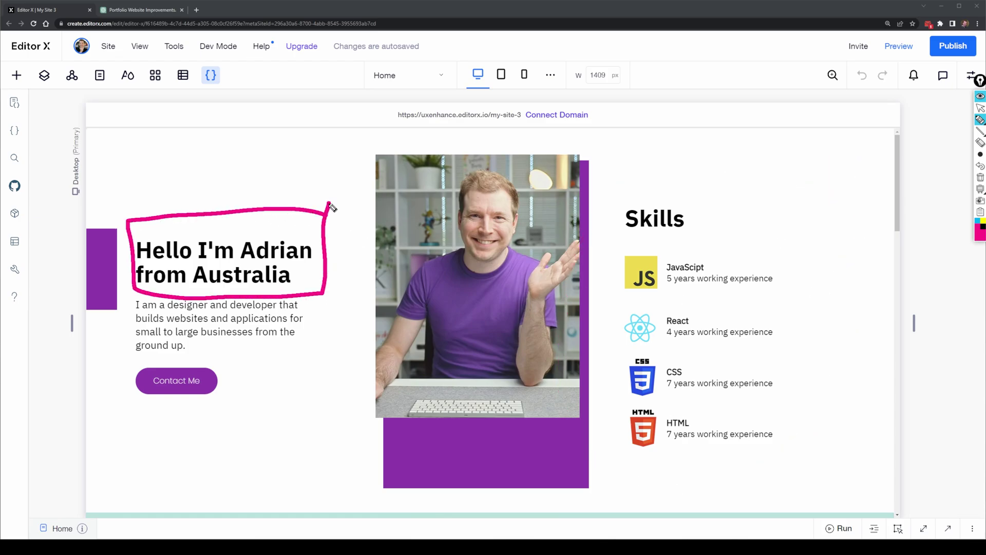
{"action": "key", "text": "ctrl+shift+x"}
{"action": "mouse_move", "coordinate": [329, 137]}
{"action": "left_mouse_down"}
{"action": "mouse_move", "coordinate": [262, 208]}
{"action": "mouse_move", "coordinate": [263, 222]}
{"action": "left_mouse_up"}
{"action": "left_click_drag", "start_coordinate": [259, 196], "coordinate": [278, 224]}
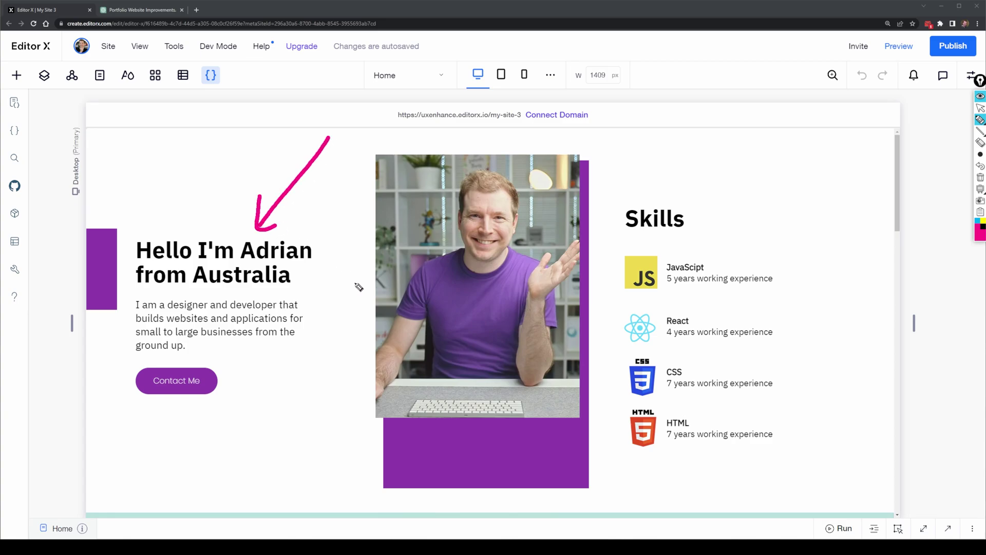
{"action": "key", "text": "ctrl+shift+x"}
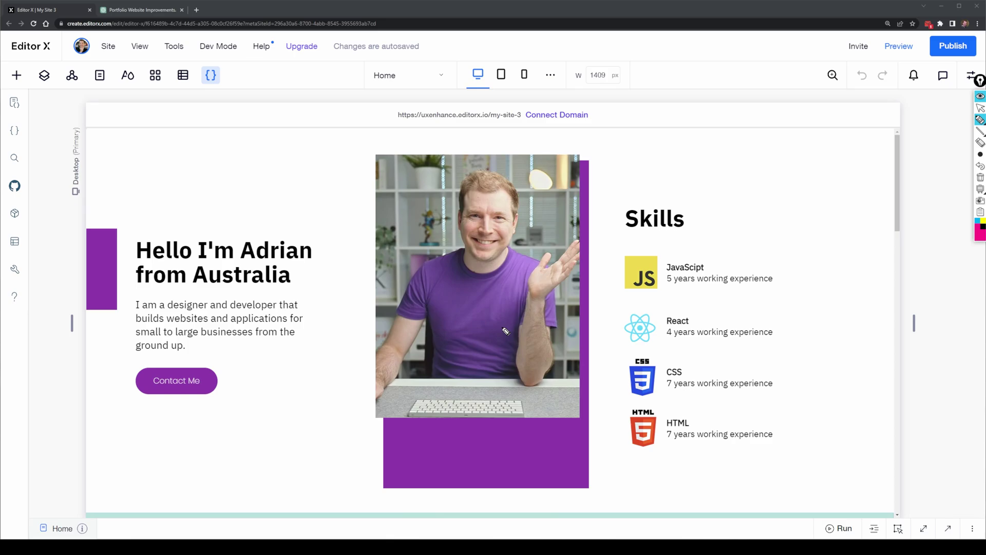
{"action": "key", "text": "ctrl+shift+c"}
{"action": "double_click", "coordinate": [260, 266]}
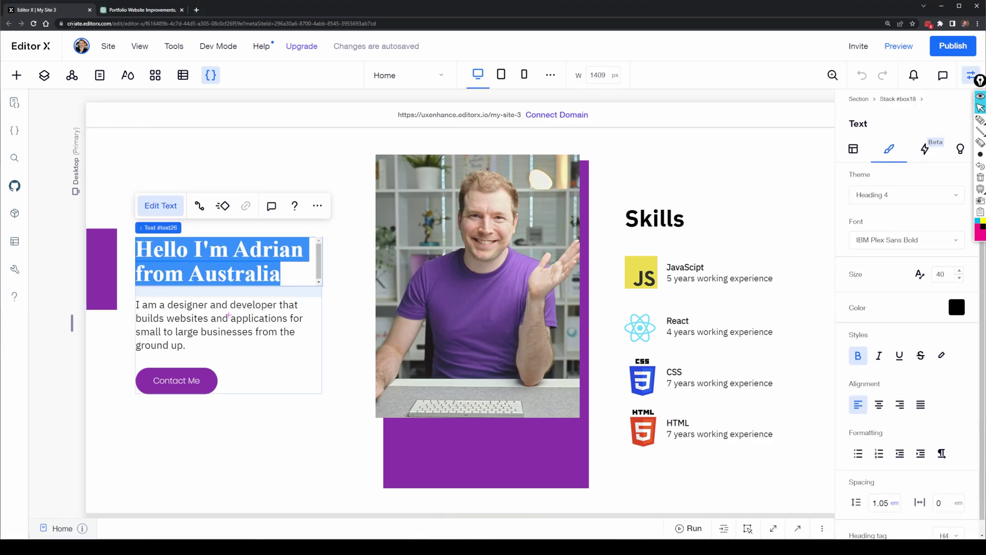
{"action": "key", "text": "ctrl+Tab"}
Start a ChatGPT message: 'My current title says:' followed by the quoted hero heading
{"action": "type", "text": "My cur"}
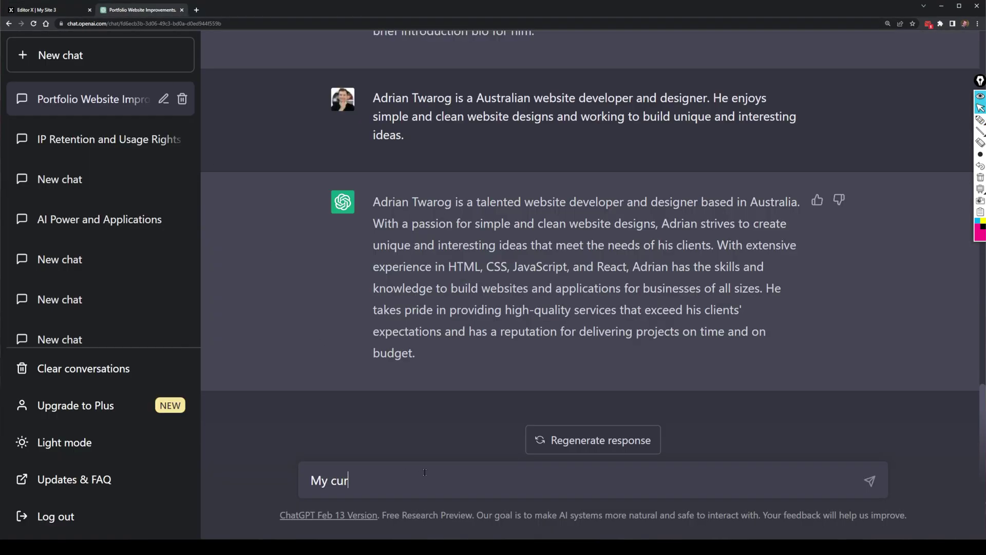
{"action": "type", "text": "rent title says"}
{"action": "key", "text": "BackSpace"}
{"action": "type", "text": ":"}
{"action": "key", "text": "ctrl+v"}
{"action": "key", "text": "ctrl+z"}
{"action": "type", "text": "\""}
{"action": "key", "text": "ctrl+v"}
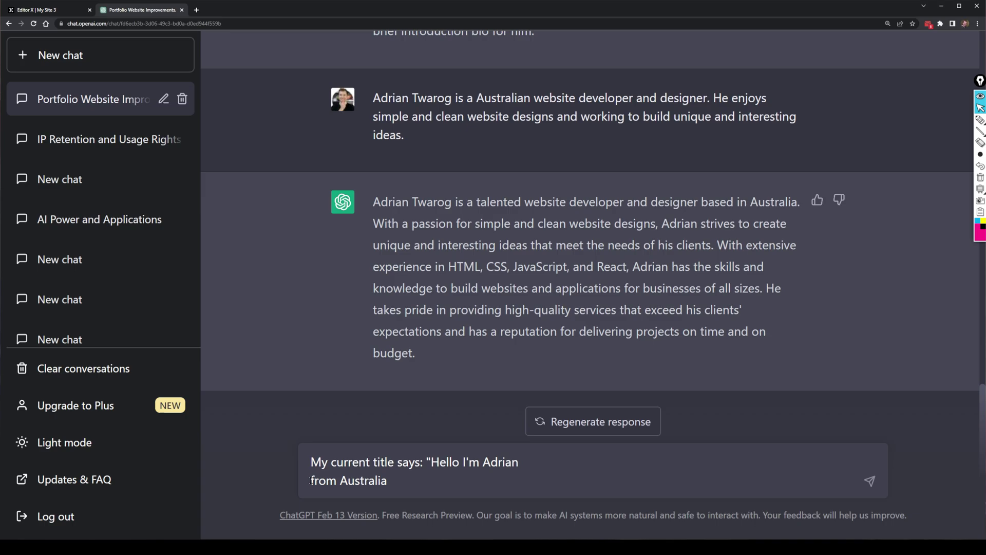
{"action": "key", "text": "BackSpace"}
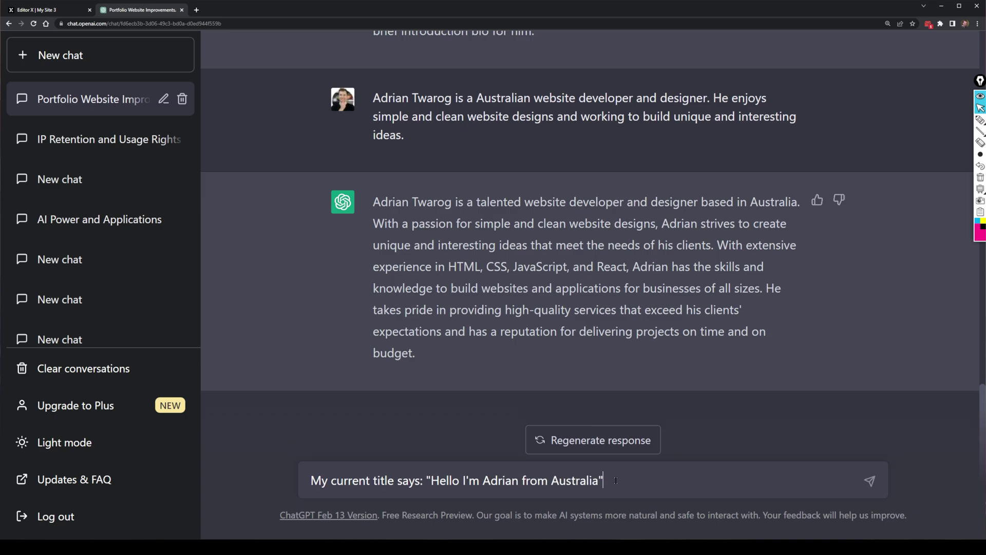
{"action": "key", "text": "shift+Return"}
Ask for 5 more interesting title suggestions that would captivate potential employers, and send
{"action": "type", "text": "I want something m"}
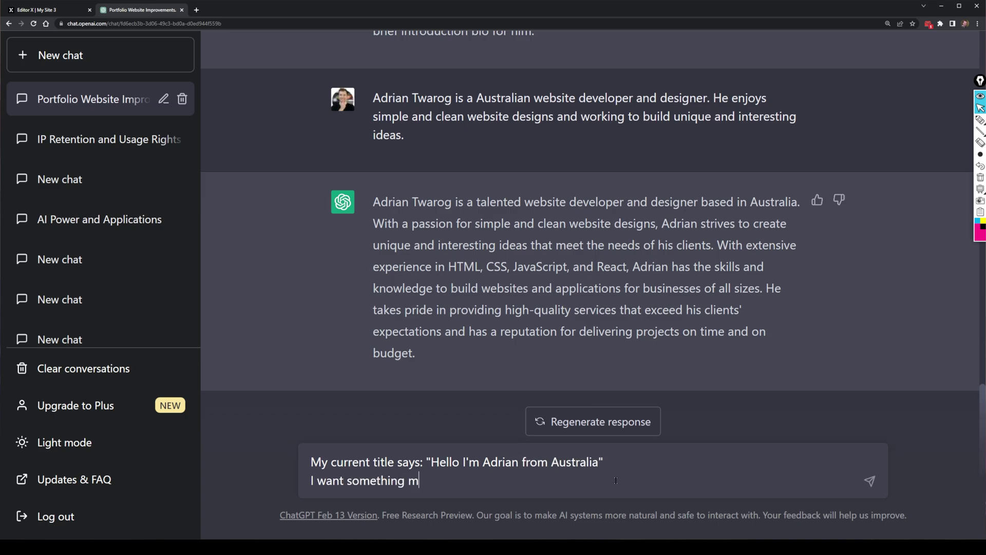
{"action": "type", "text": "ore interesting that wou"}
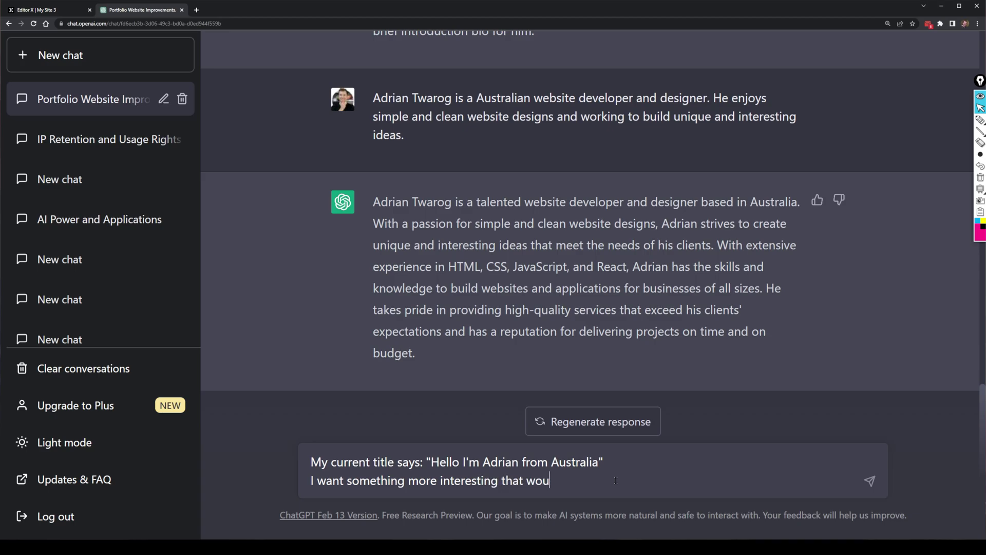
{"action": "type", "text": "ld captivate and interest new "}
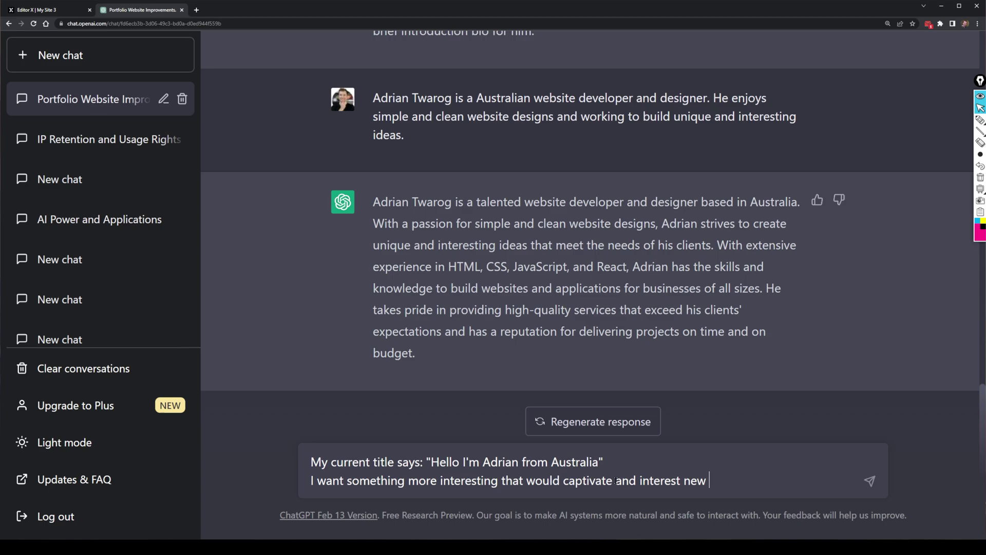
{"action": "type", "text": "users who land "}
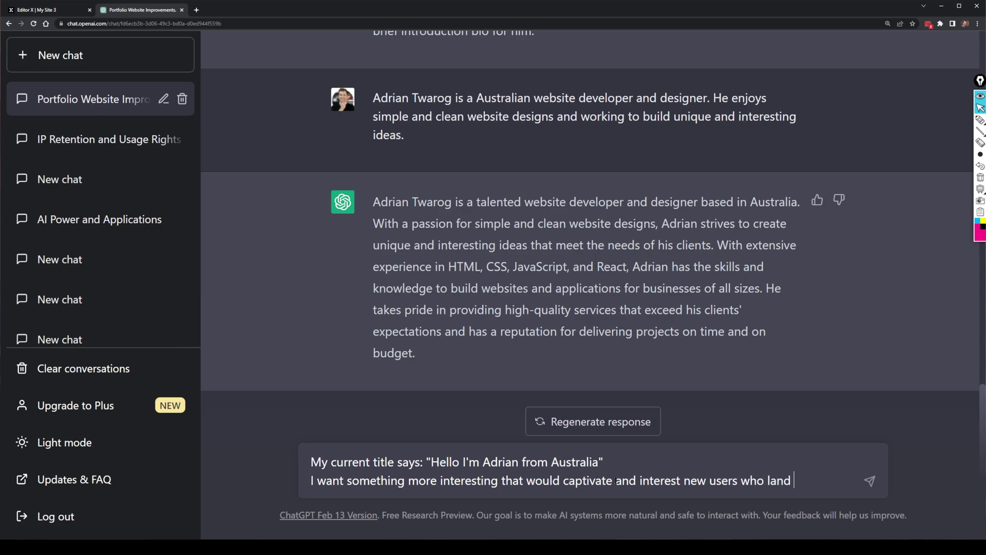
{"action": "type", "text": "on the page that woud"}
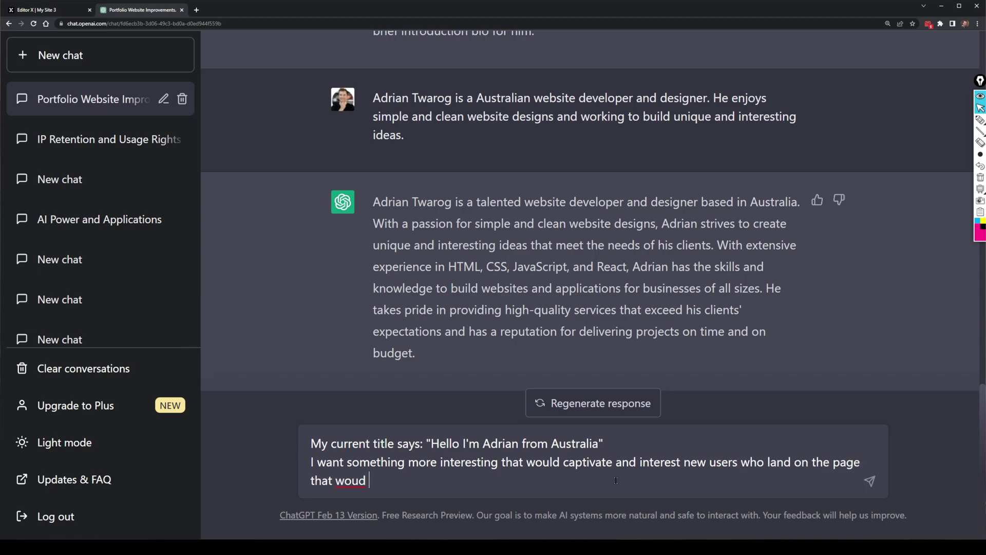
{"action": "key", "text": "BackSpace"}
{"action": "type", "text": "ld be looking t"}
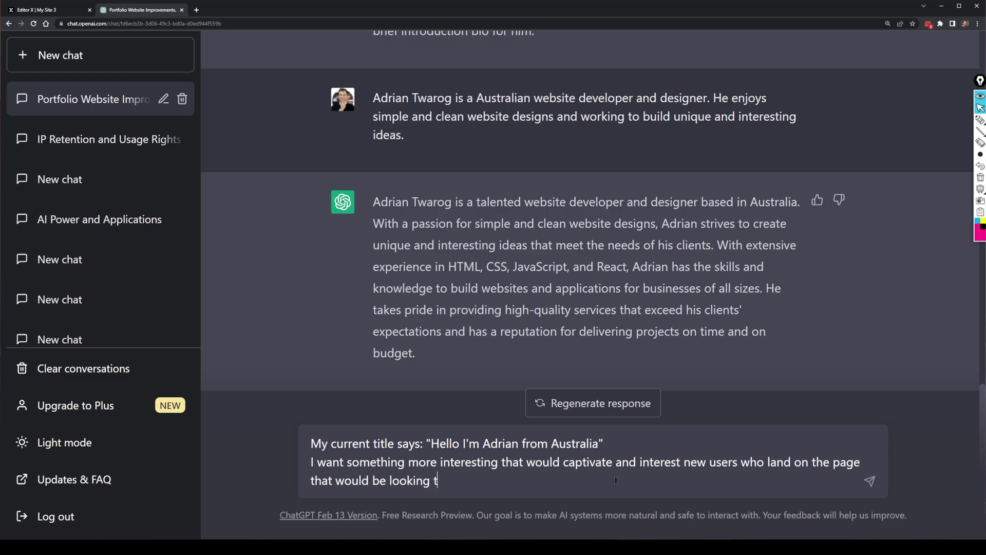
{"action": "type", "text": "o employ or hire "}
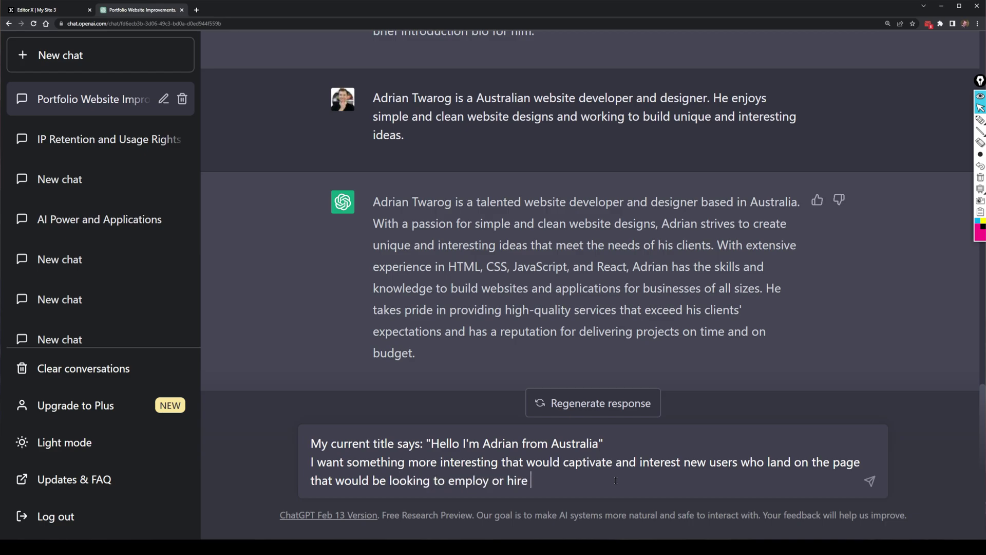
{"action": "type", "text": "me, please provide 5 suggestions"}
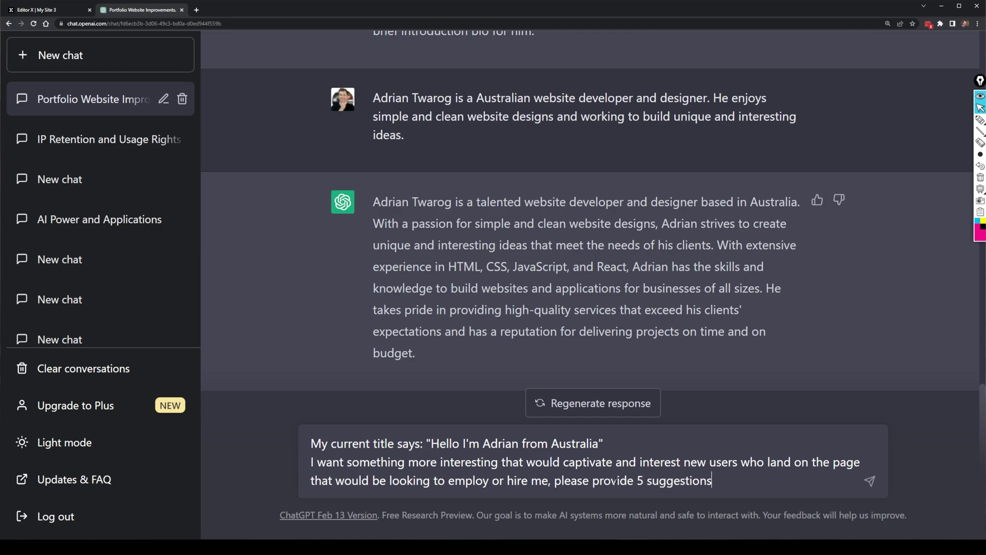
{"action": "key", "text": "Return"}
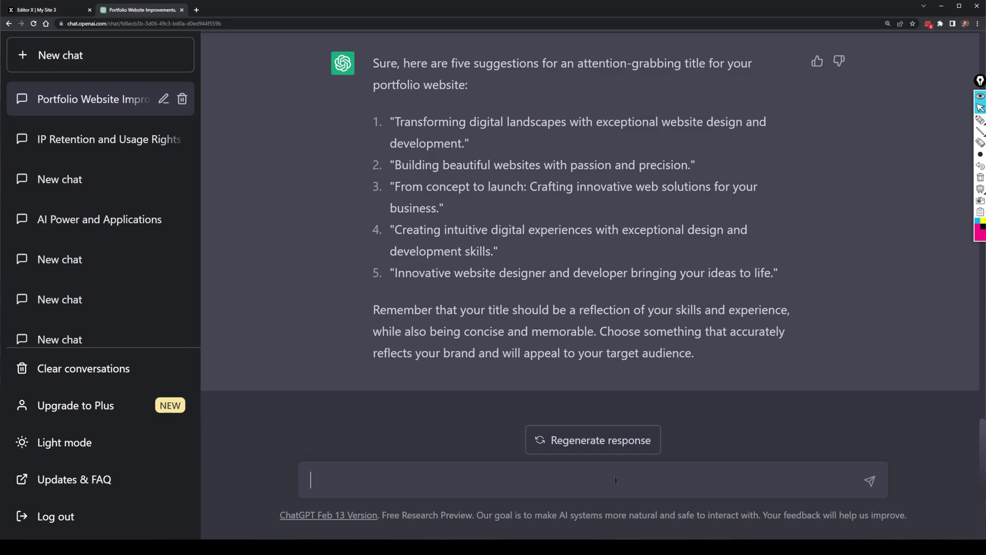
Reply that the titles are too impersonal and request 5 personal ones about myself and my craft
{"action": "type", "text": "hinkethese 5"}
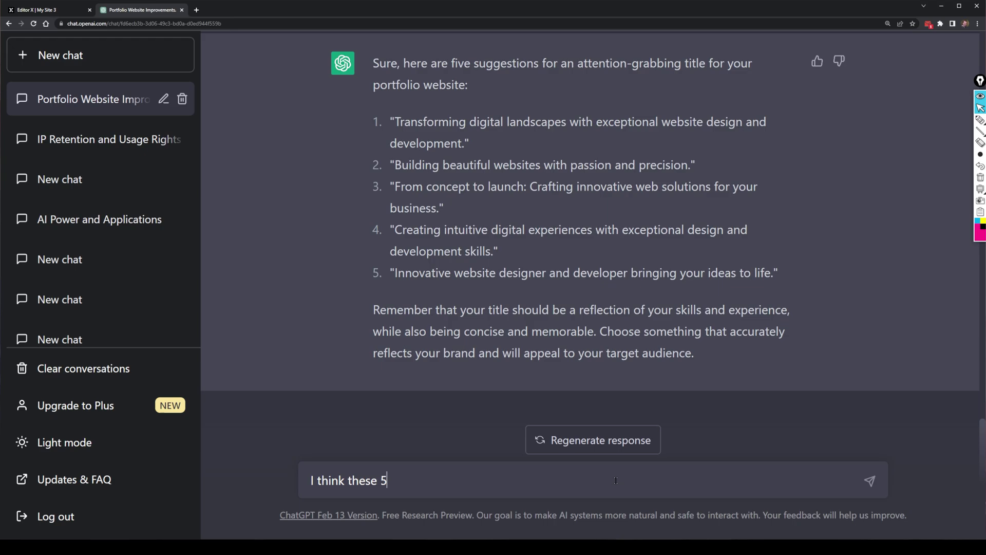
{"action": "key", "text": "BackSpace"}
{"action": "type", "text": "are too impoersona"}
{"action": "key", "text": "BackSpace"}
{"action": "key", "text": "BackSpace"}
{"action": "type", "text": "rsonal. C"}
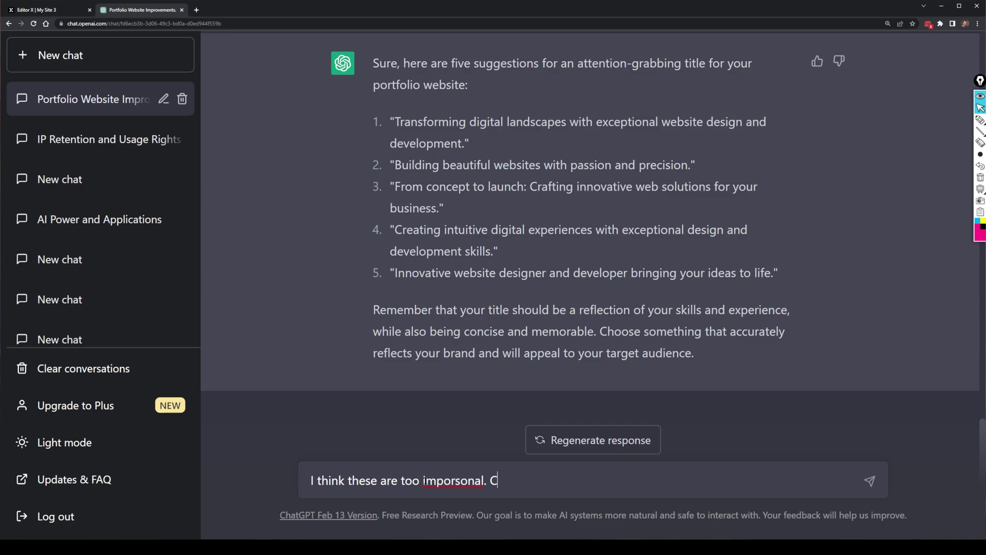
{"action": "key", "text": "ctrl+shift+Left"}
{"action": "key", "text": "ctrl+shift+Left"}
{"action": "type", "text": "impersonal "}
{"action": "type", "text": "Can you generat"}
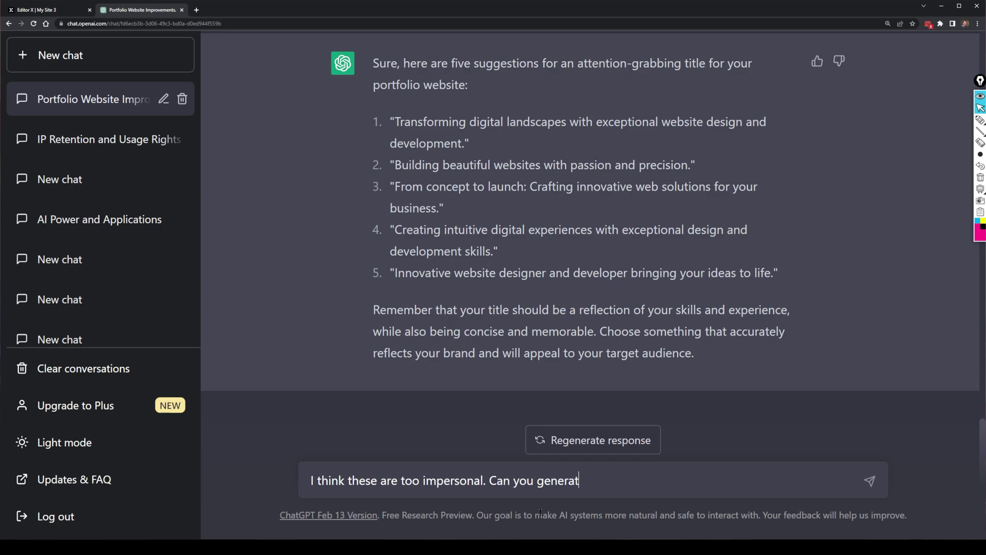
{"action": "type", "text": "e 5 examples th"}
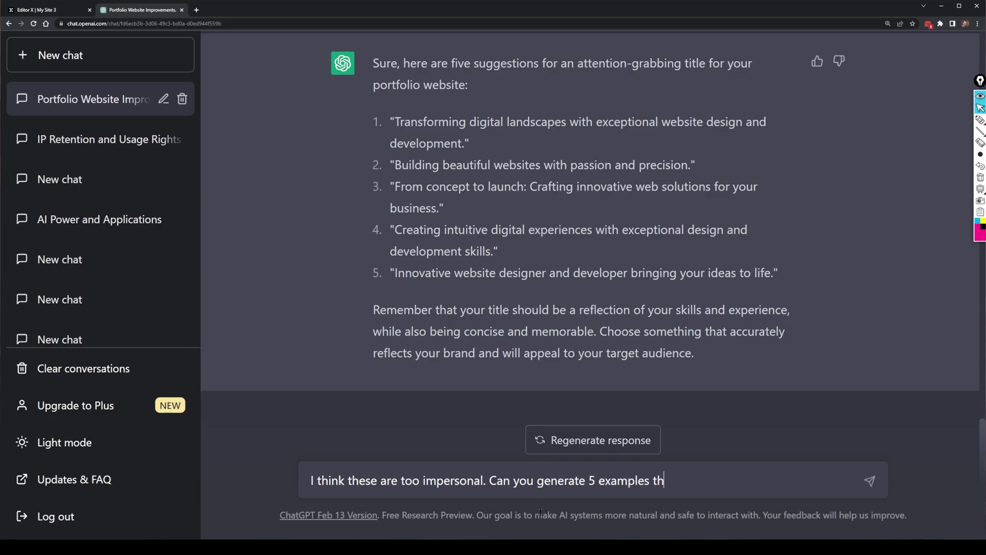
{"action": "type", "text": "at are personal to a"}
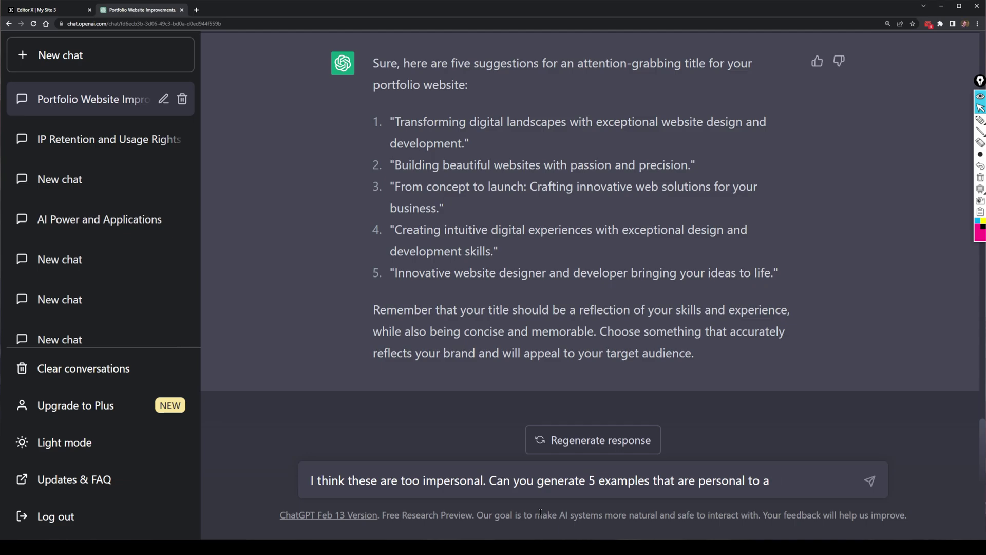
{"action": "type", "text": " loidnivid"}
{"action": "key", "text": "BackSpace"}
{"action": "key", "text": "BackSpace"}
{"action": "key", "text": "BackSpace"}
{"action": "key", "text": "BackSpace"}
{"action": "key", "text": "BackSpace"}
{"action": "type", "text": "myself and my craft"}
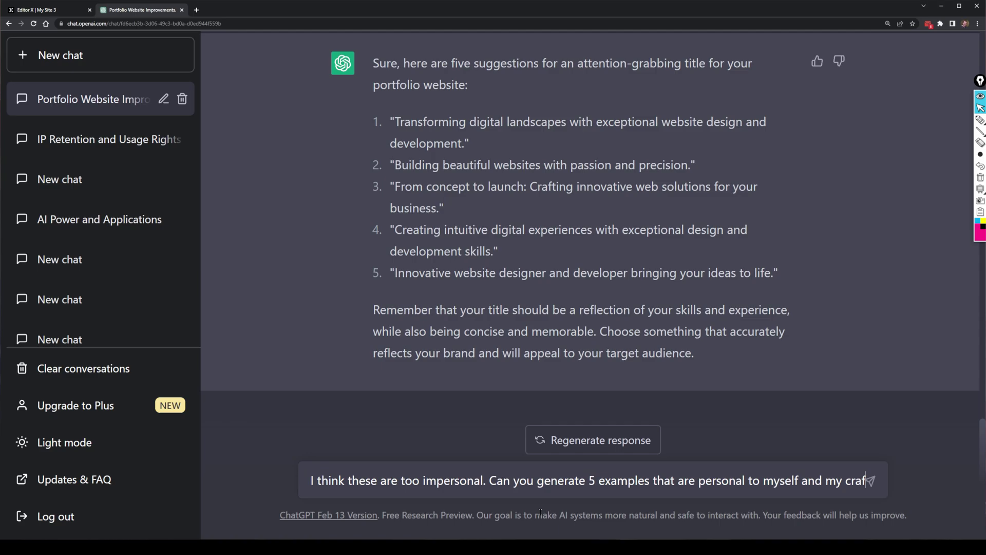
{"action": "key", "text": "Return"}
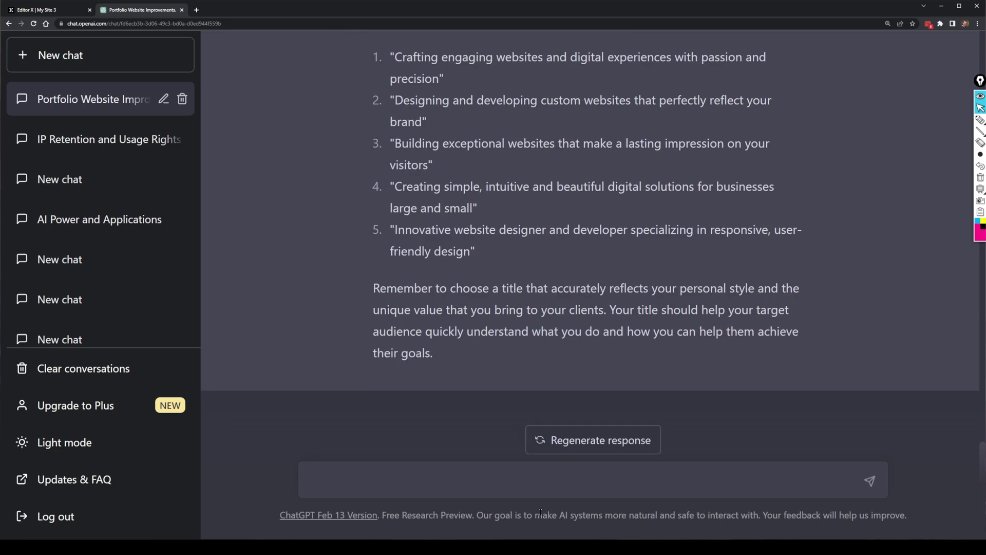
{"action": "scroll", "coordinate": [391, 303], "scroll_direction": "up", "scroll_amount": 2}
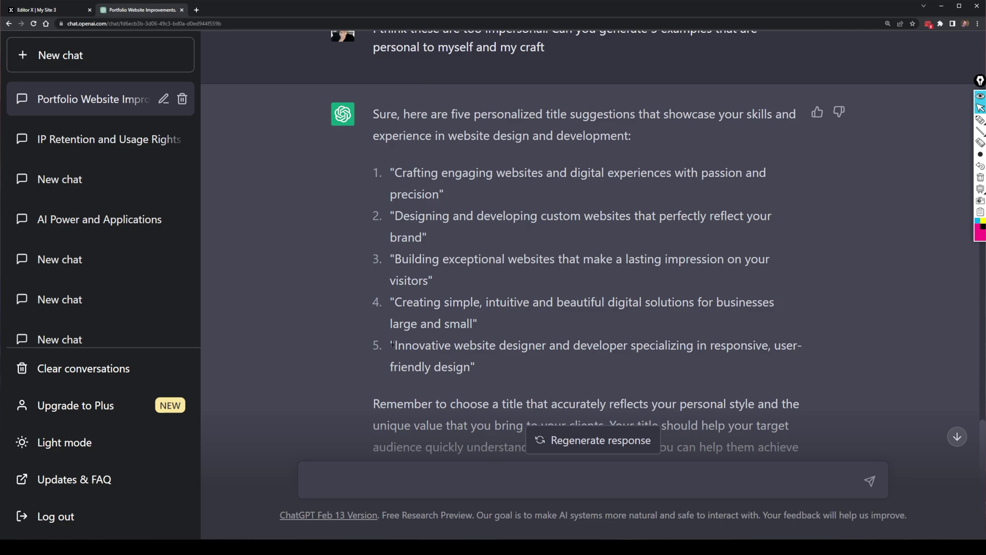
Replace the hero heading with 'Innovative Website Designer' from ChatGPT's fifth suggestion
{"action": "left_click_drag", "start_coordinate": [392, 345], "coordinate": [548, 344]}
{"action": "key", "text": "ctrl+c"}
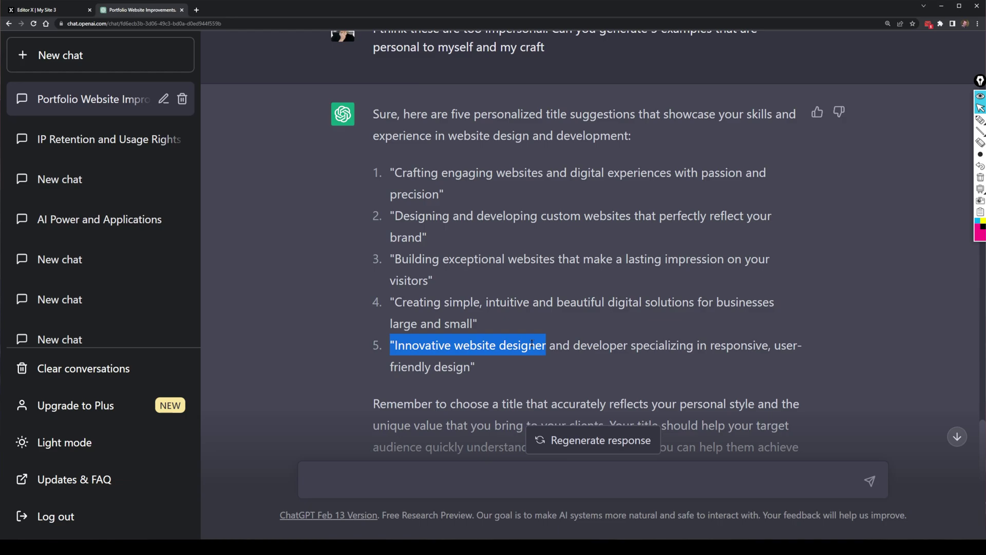
{"action": "key", "text": "ctrl+Tab"}
{"action": "key", "text": "ctrl+v"}
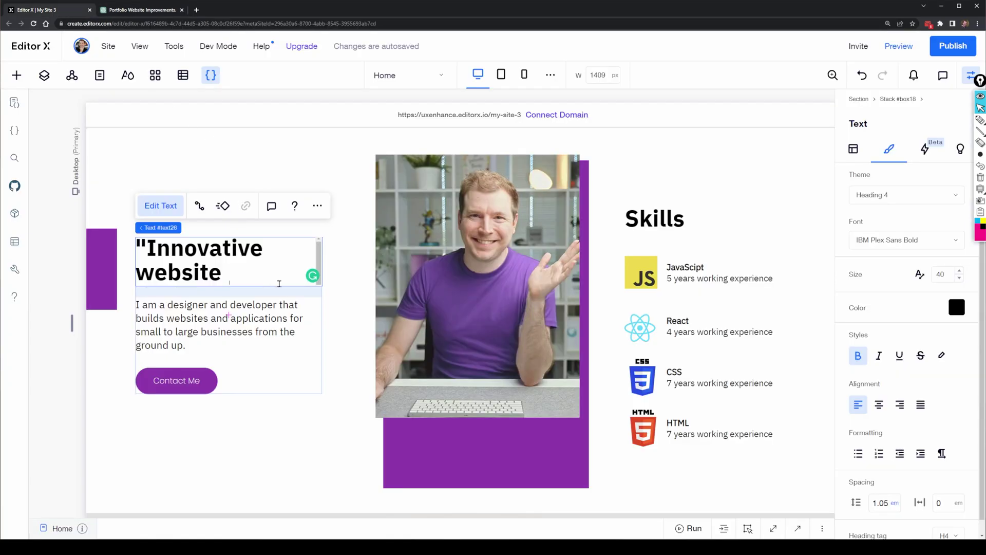
{"action": "left_click", "coordinate": [146, 252]}
{"action": "key", "text": "BackSpace"}
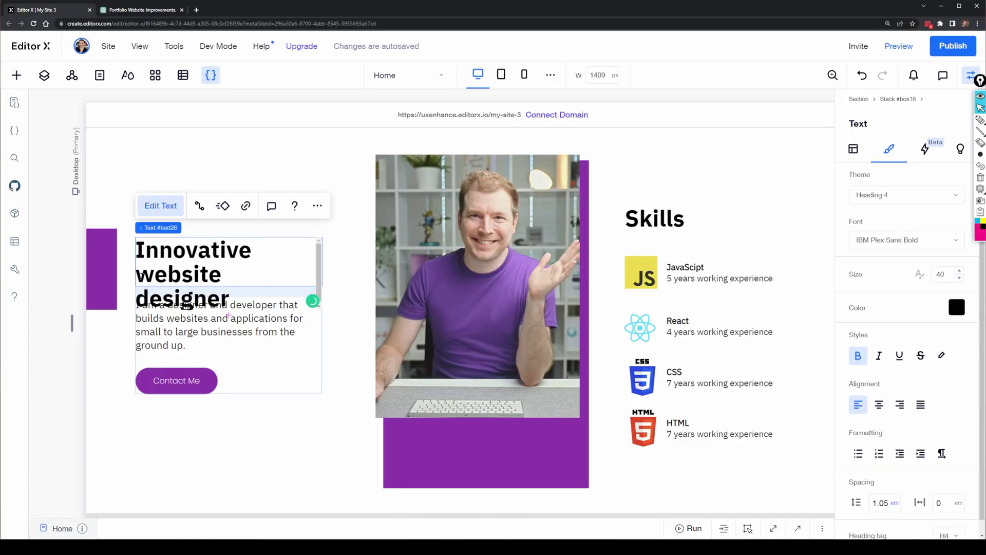
{"action": "left_click_drag", "start_coordinate": [136, 272], "coordinate": [139, 300]}
{"action": "type", "text": "WD"}
Select 'Creating simple, intuitive and beautiful' from ChatGPT's fourth suggestion
{"action": "left_click", "coordinate": [145, 11]}
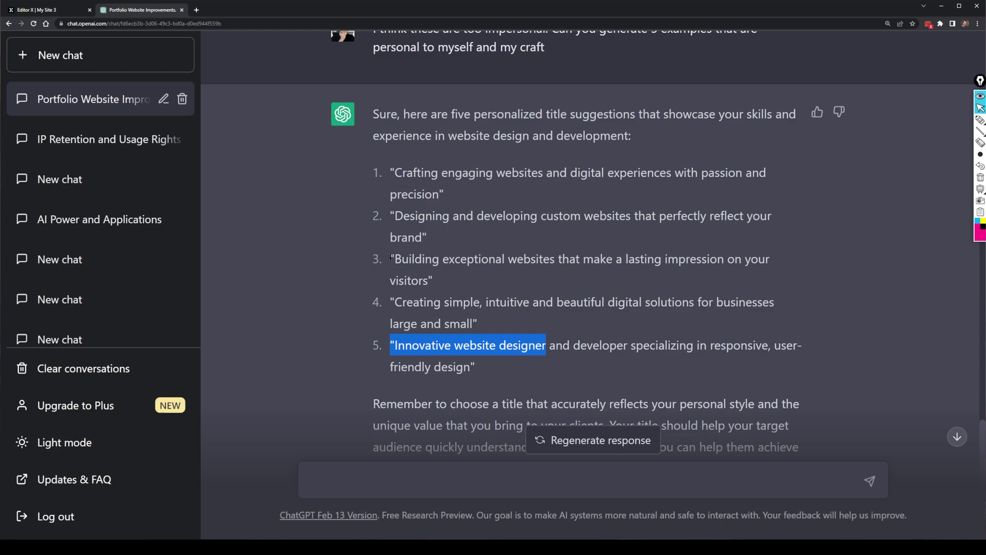
{"action": "left_click", "coordinate": [393, 302]}
{"action": "left_click_drag", "start_coordinate": [394, 302], "coordinate": [602, 302]}
{"action": "left_click", "coordinate": [39, 10]}
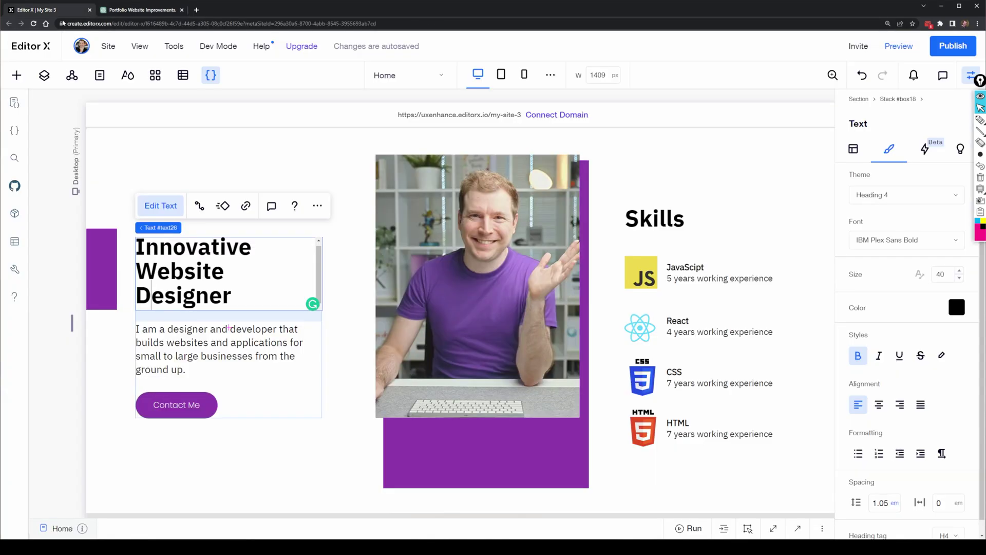
Paste 'Creating simple, intuitive and beautiful' over the hero intro paragraph
{"action": "triple_click", "coordinate": [208, 345]}
{"action": "type", "text": "Creating simple, intuitive and beautiful"}
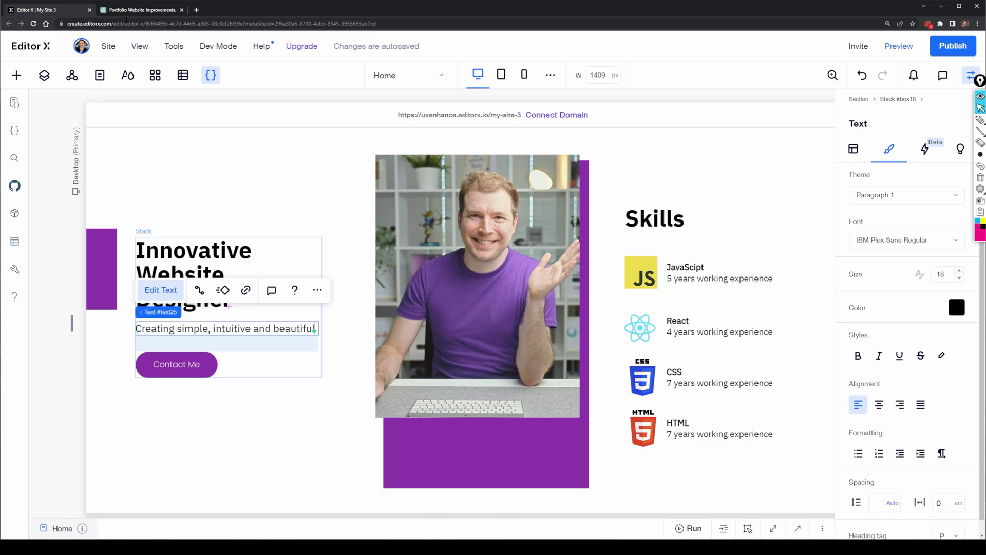
{"action": "key", "text": "ctrl+Tab"}
Select 'websites that' from ChatGPT's third suggestion and return to the editor
{"action": "left_click", "coordinate": [508, 259]}
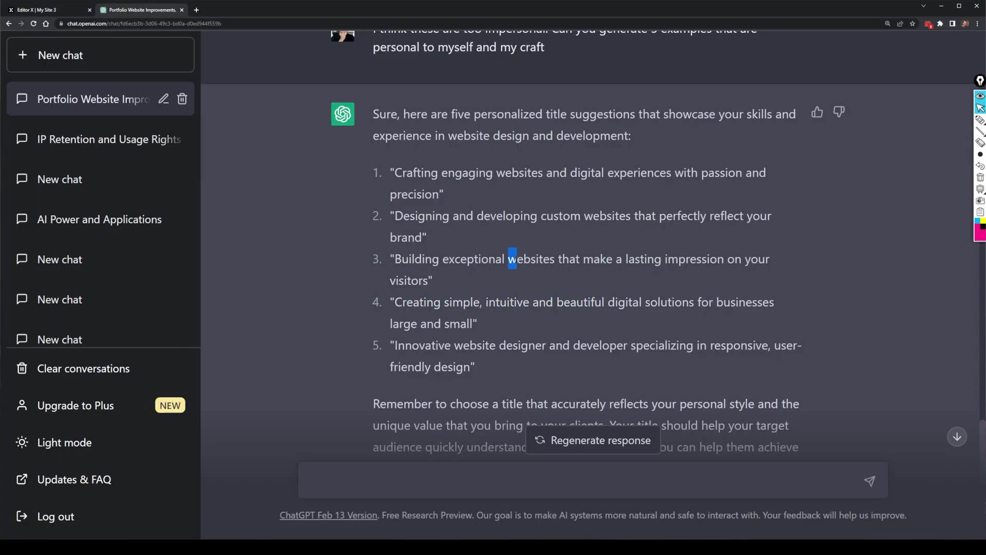
{"action": "left_click_drag", "start_coordinate": [508, 258], "coordinate": [548, 260]}
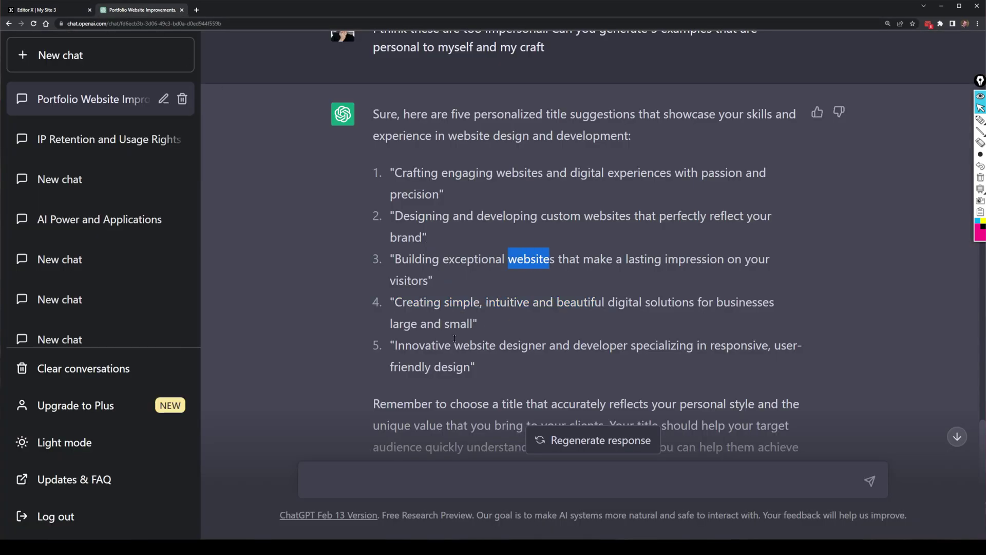
{"action": "left_click_drag", "start_coordinate": [555, 259], "coordinate": [581, 260]}
{"action": "left_click", "coordinate": [66, 15]}
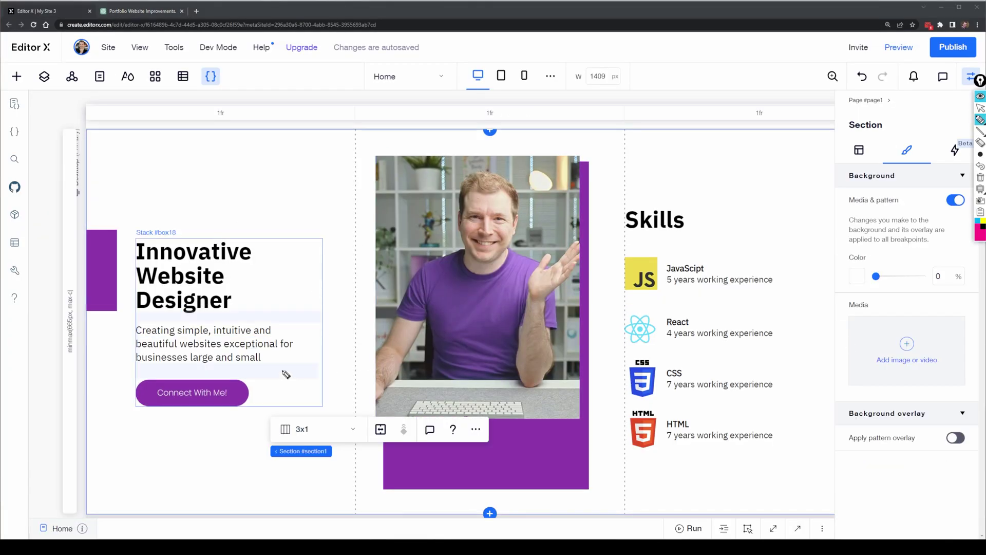
{"action": "mouse_move", "coordinate": [316, 326]}
{"action": "left_mouse_down"}
{"action": "mouse_move", "coordinate": [247, 306]}
{"action": "mouse_move", "coordinate": [154, 369]}
{"action": "mouse_move", "coordinate": [289, 322]}
{"action": "mouse_move", "coordinate": [322, 354]}
{"action": "mouse_move", "coordinate": [366, 277]}
{"action": "left_mouse_up"}
{"action": "key", "text": "Escape"}
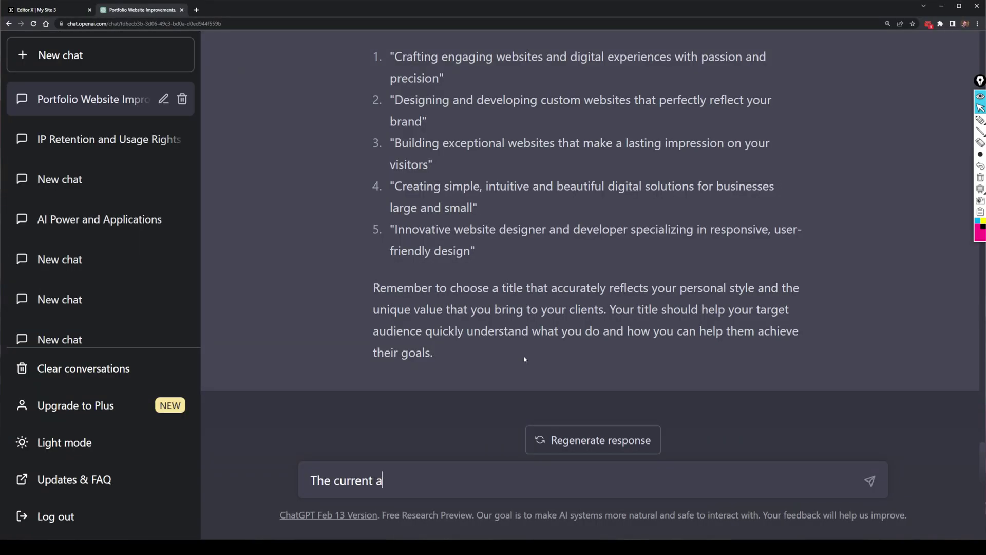
Ask ChatGPT for 10 unique, fun ways to rephrase the 'Contact Me' call-to-action button
{"action": "type", "text": "all to action but"}
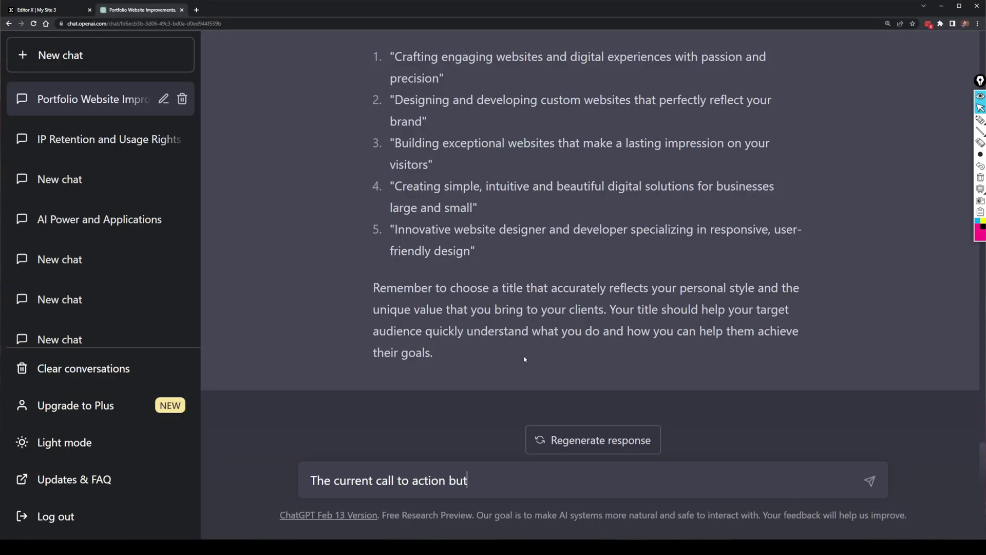
{"action": "type", "text": "ton says \"Contact Me\" "}
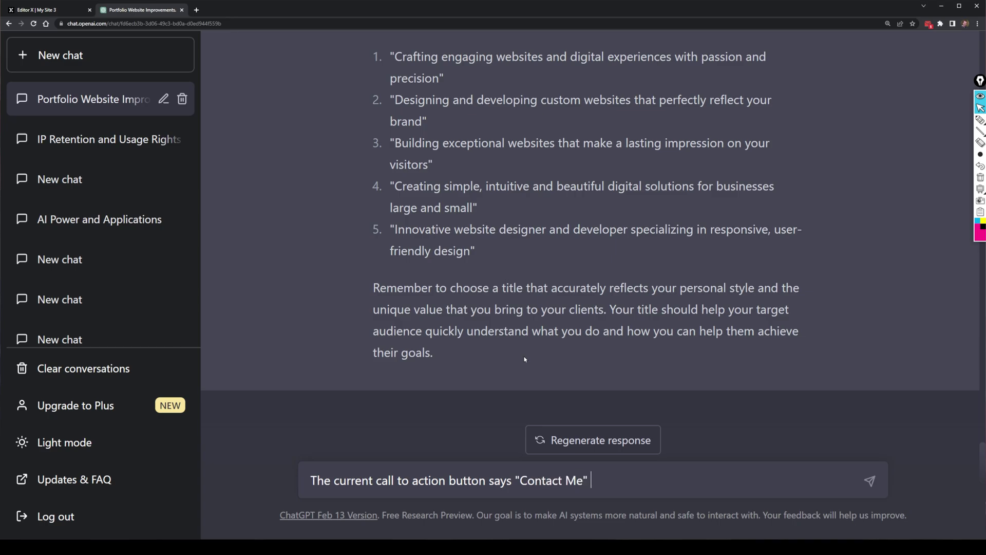
{"action": "type", "text": "what are 10 unique fun a"}
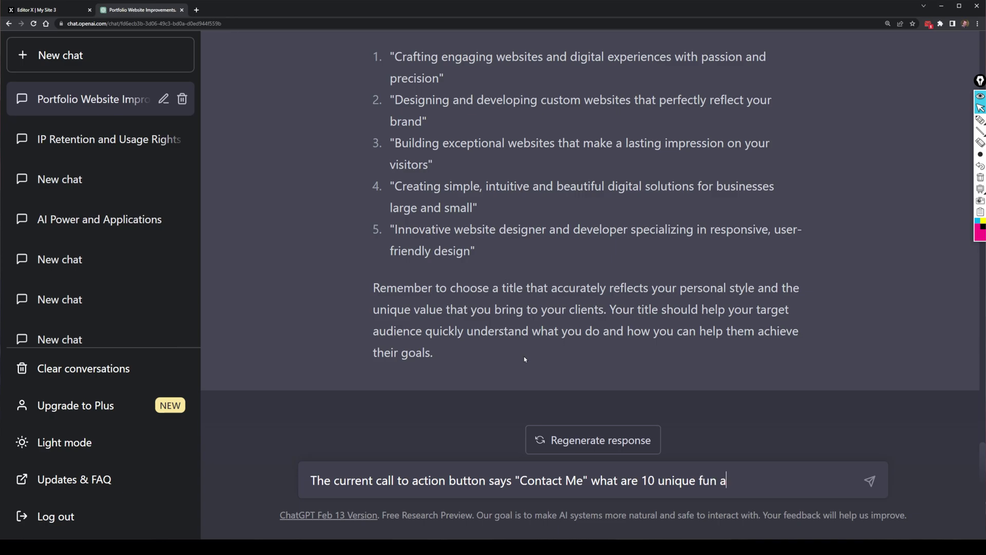
{"action": "type", "text": "nd interesting "}
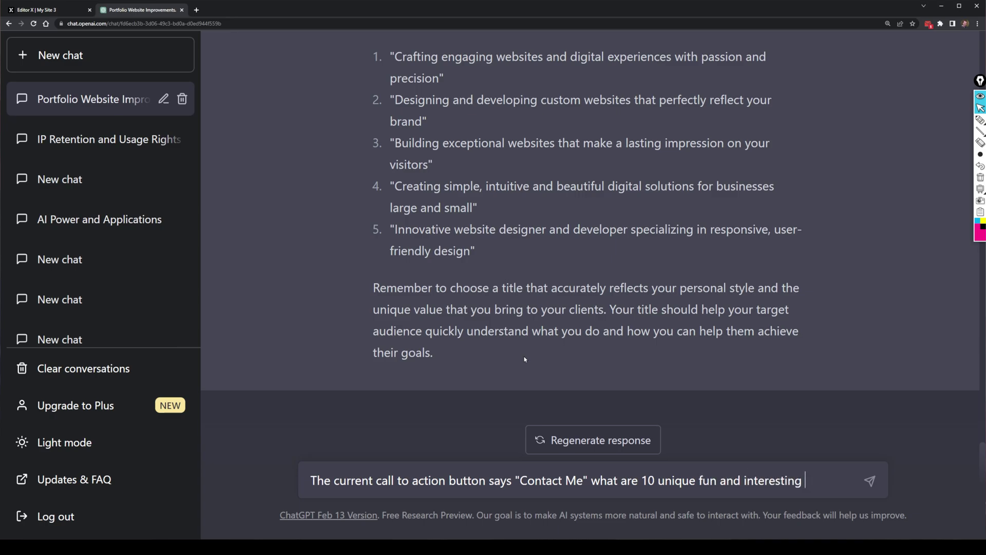
{"action": "type", "text": "ways to rephras"}
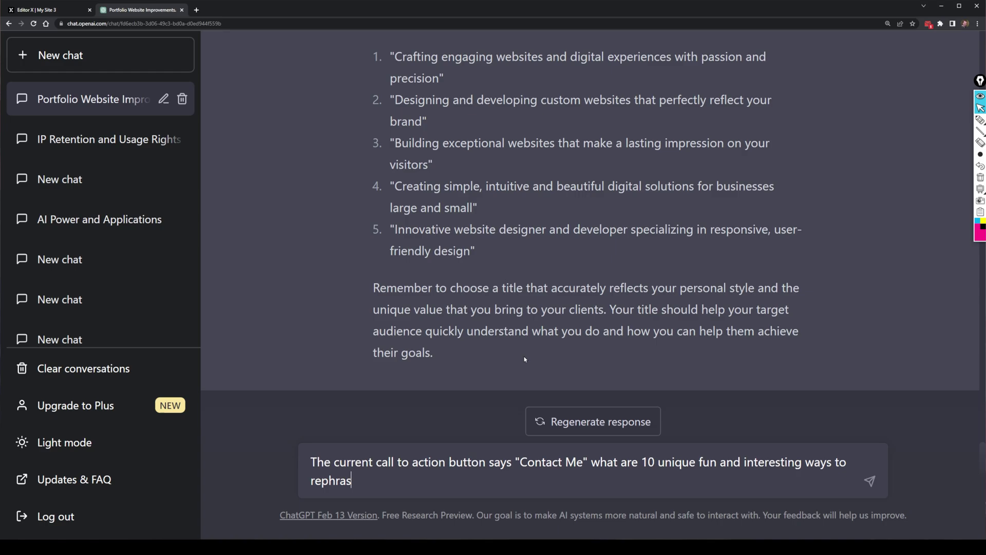
{"action": "type", "text": "e this based on the content above"}
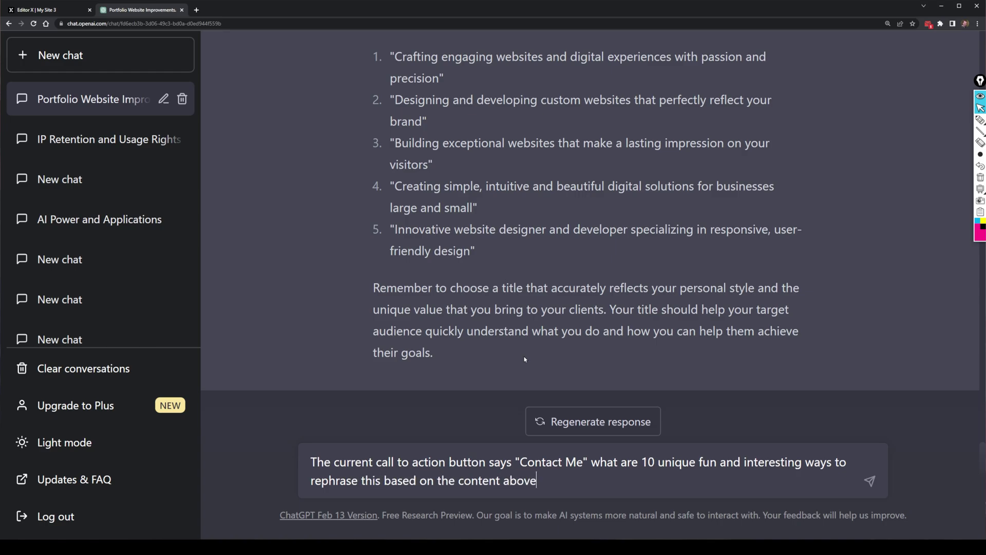
{"action": "key", "text": "Return"}
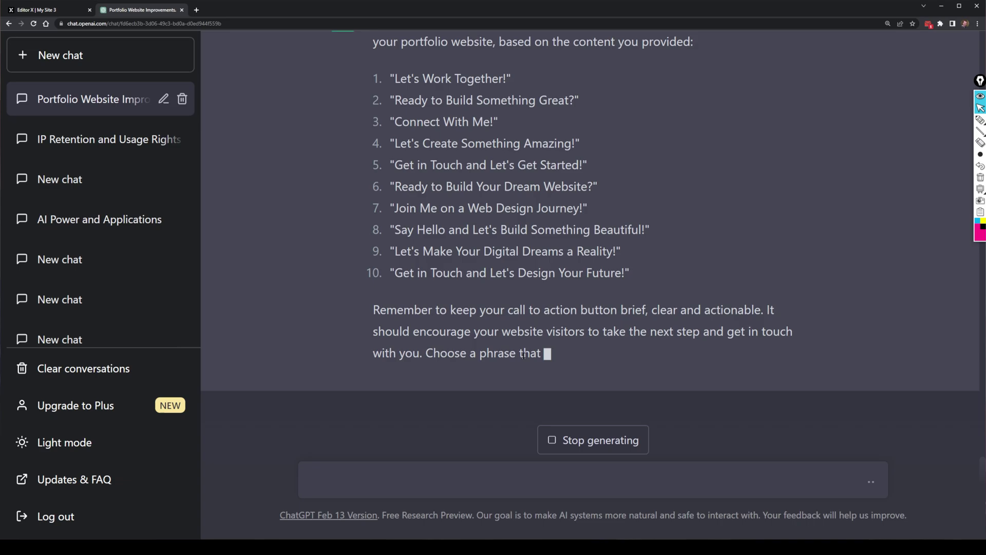
Select 'Connect With Me!' from ChatGPT's third call-to-action suggestion
{"action": "scroll", "coordinate": [397, 162], "scroll_direction": "up", "scroll_amount": 1}
{"action": "mouse_move", "coordinate": [397, 163]}
{"action": "left_mouse_down"}
{"action": "mouse_move", "coordinate": [495, 160]}
{"action": "mouse_move", "coordinate": [393, 128]}
{"action": "mouse_move", "coordinate": [470, 117]}
{"action": "left_mouse_up"}
{"action": "left_click", "coordinate": [370, 161]}
{"action": "key", "text": "ctrl+shift+1"}
{"action": "left_click_drag", "start_coordinate": [549, 161], "coordinate": [582, 102]}
{"action": "left_click", "coordinate": [980, 107]}
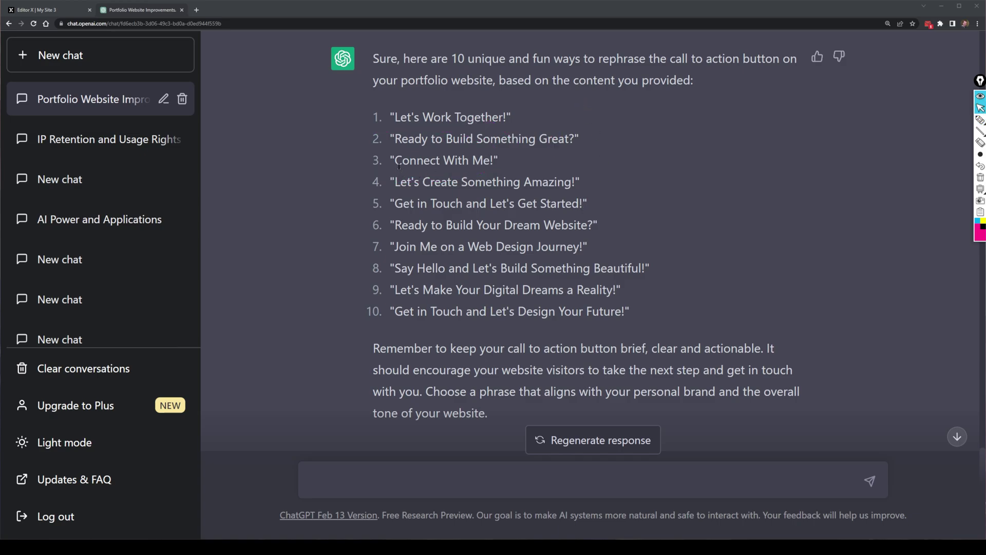
{"action": "left_click_drag", "start_coordinate": [395, 161], "coordinate": [494, 161]}
{"action": "key", "text": "ctrl+c"}
Change the Contact Me button's label to 'Connect With Me!' in its button settings
{"action": "left_click", "coordinate": [36, 9]}
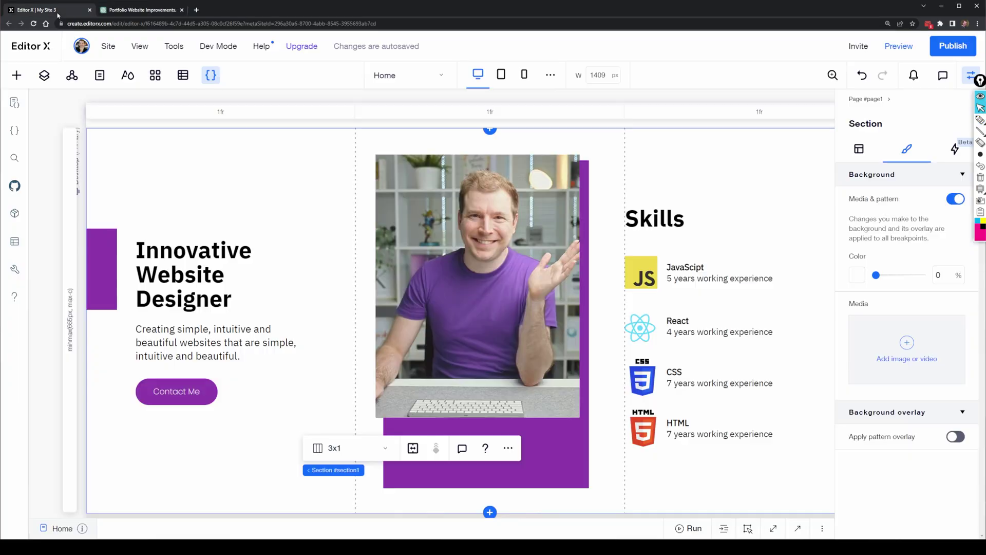
{"action": "left_click", "coordinate": [173, 390]}
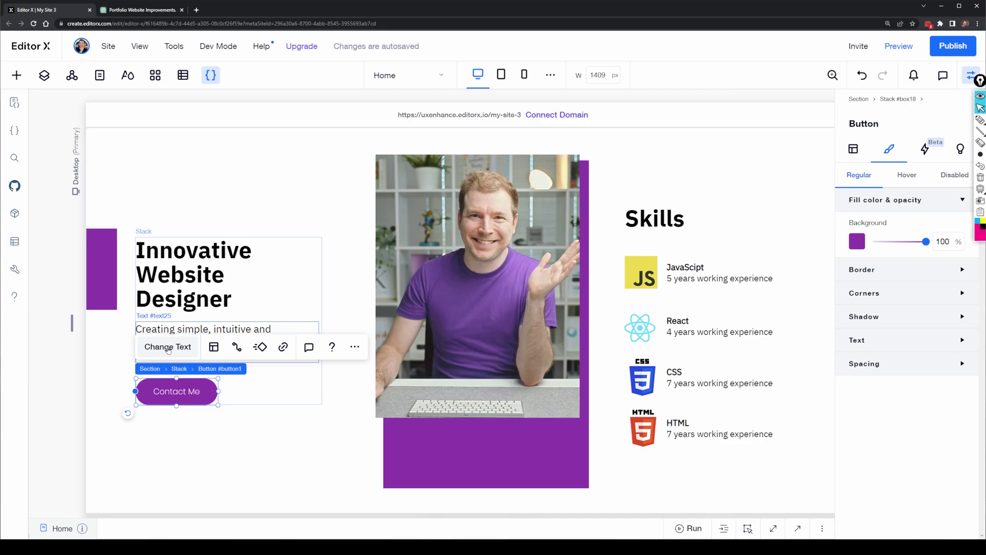
{"action": "left_click", "coordinate": [167, 347]}
{"action": "key", "text": "ctrl+v"}
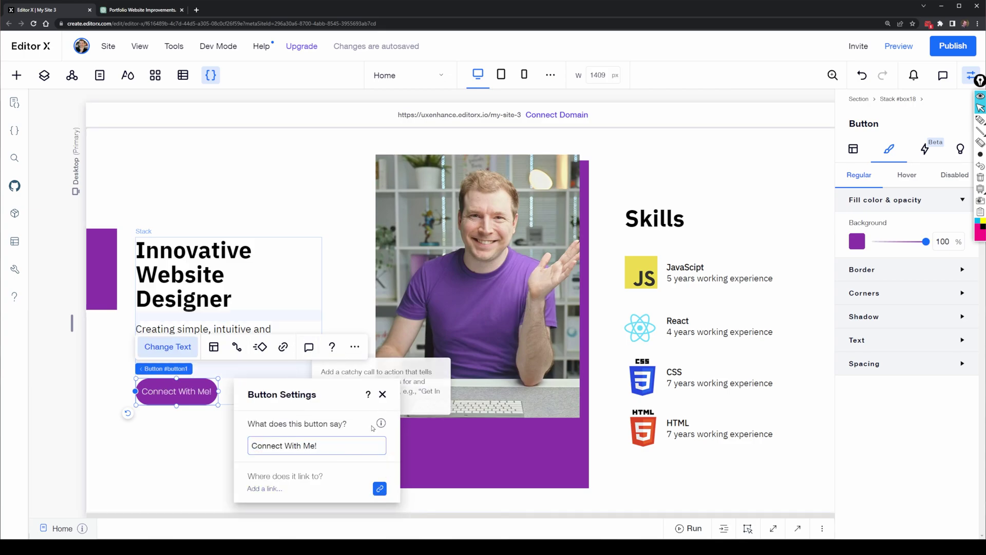
{"action": "left_click", "coordinate": [212, 453]}
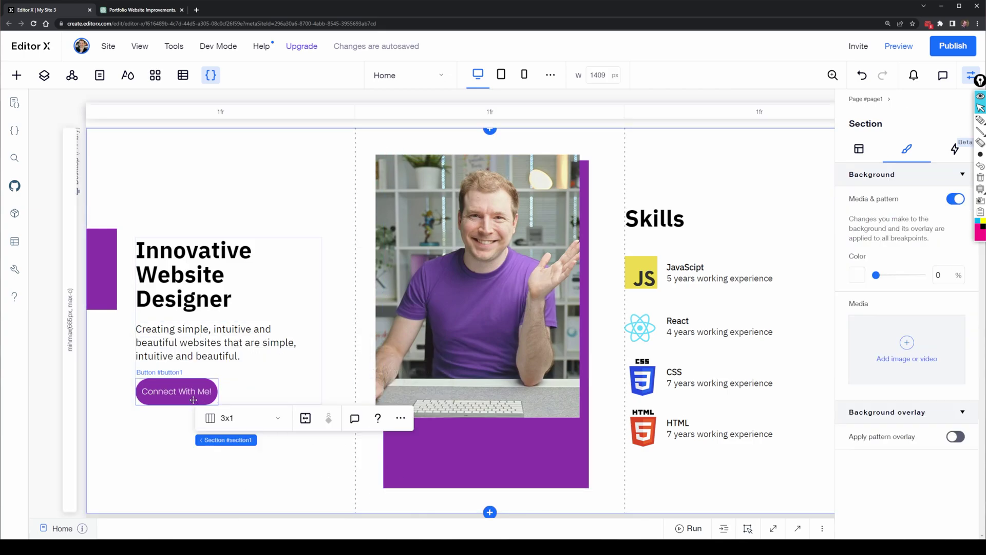
Widen the 'Connect With Me!' button so the new label fits
{"action": "left_click", "coordinate": [193, 399]}
{"action": "left_click_drag", "start_coordinate": [217, 392], "coordinate": [250, 390]}
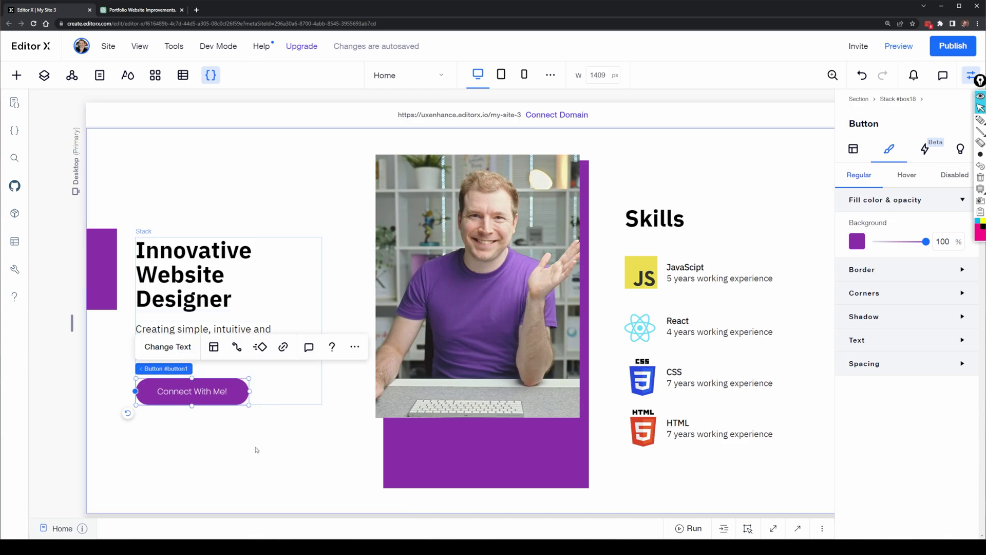
{"action": "left_click", "coordinate": [298, 174]}
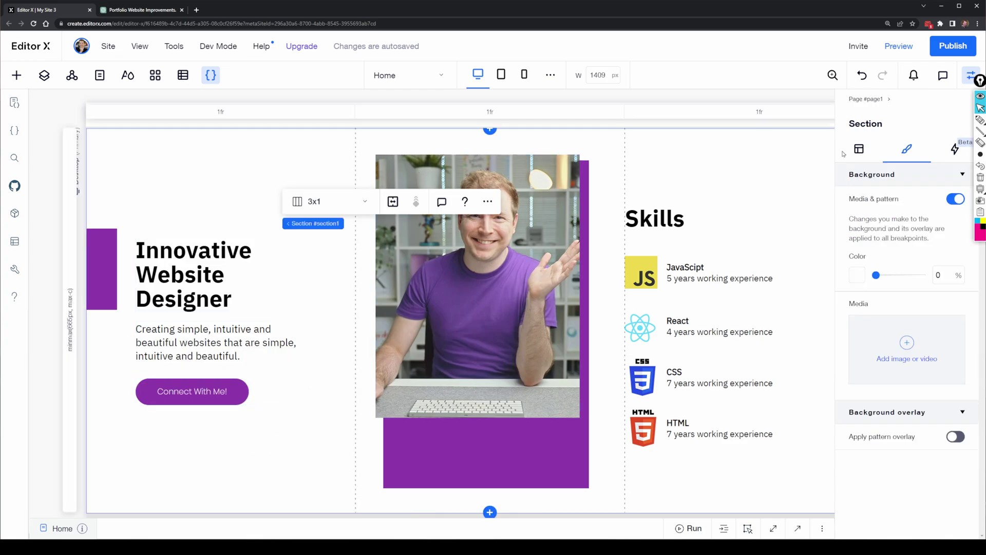